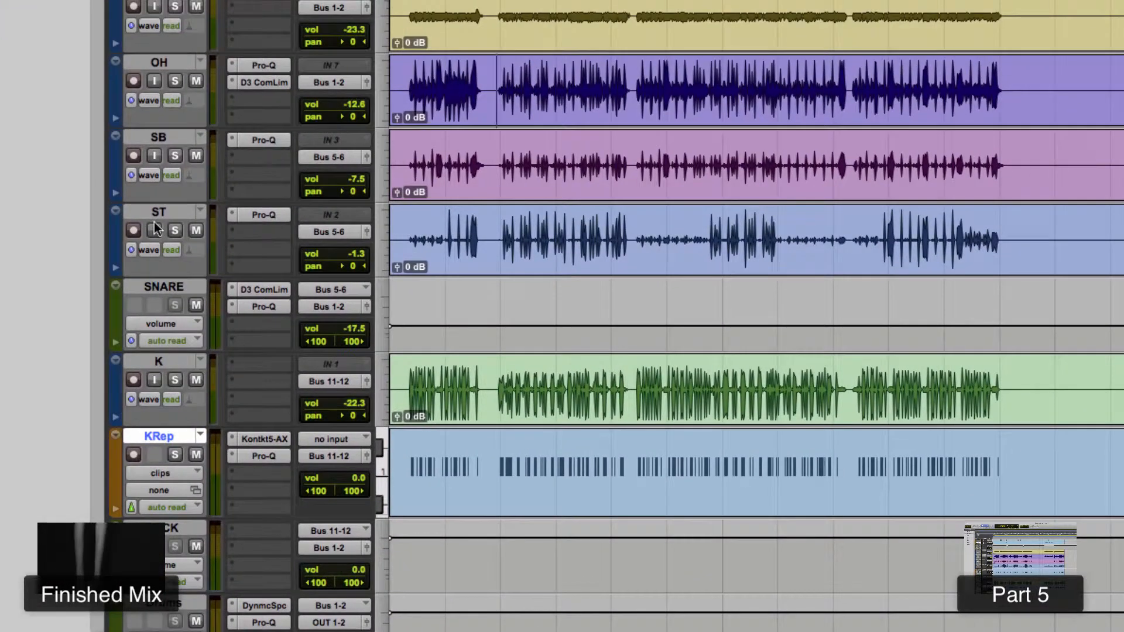
Step: Solo the ST track and play it back from about 0:20, where its second section begins
click(154, 211)
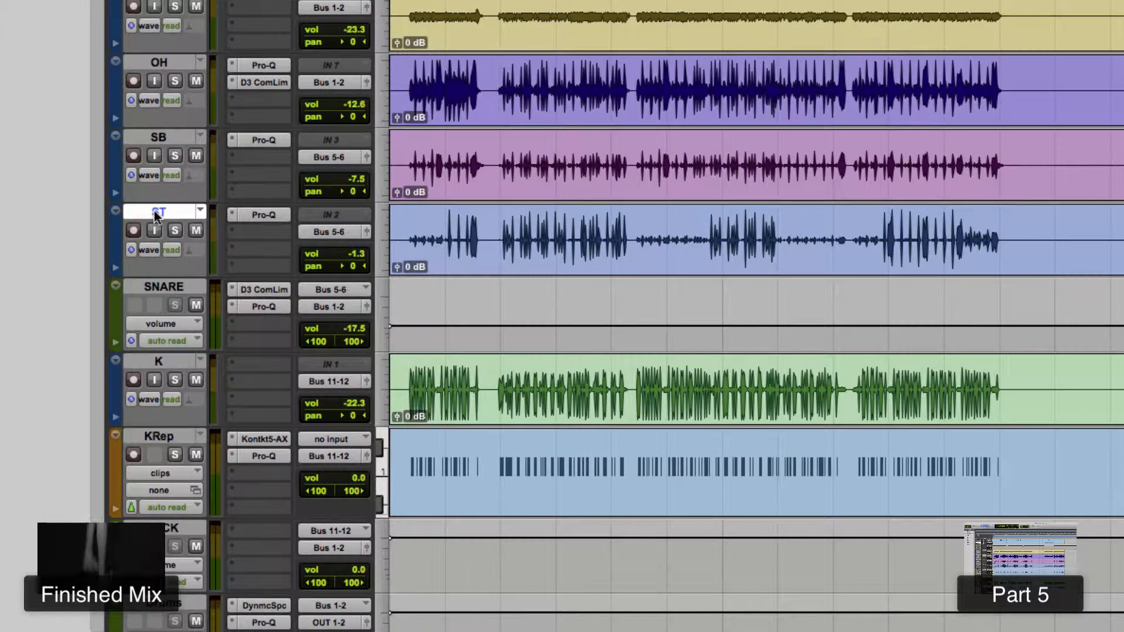
drag(433, 233, 496, 237)
key(t)
key(t)
key(t)
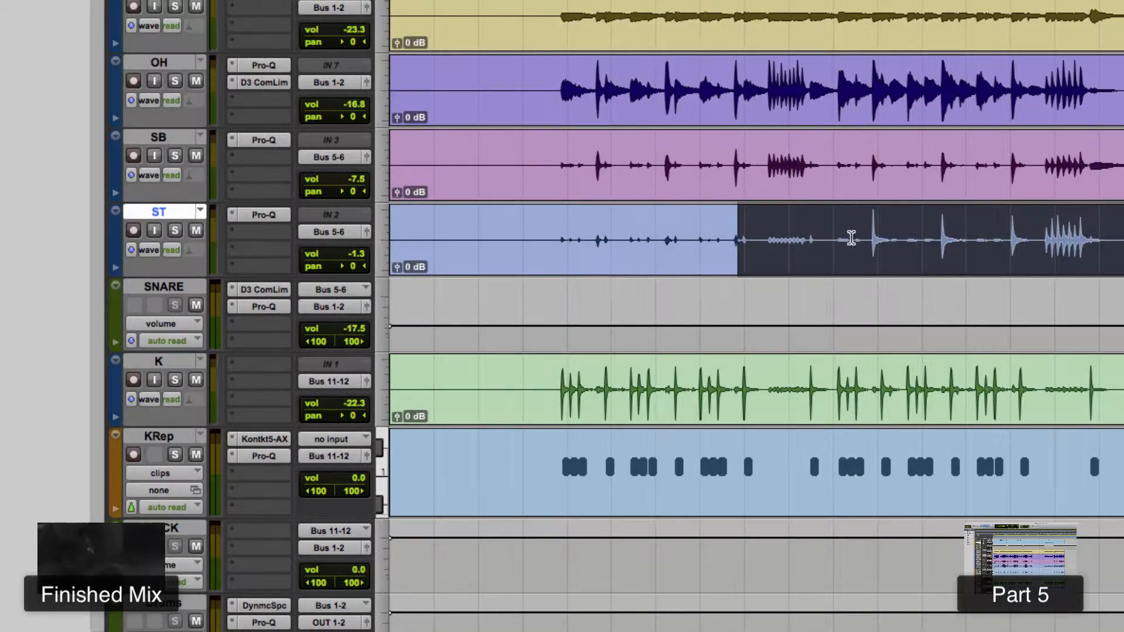
key(t)
key(r)
key(r)
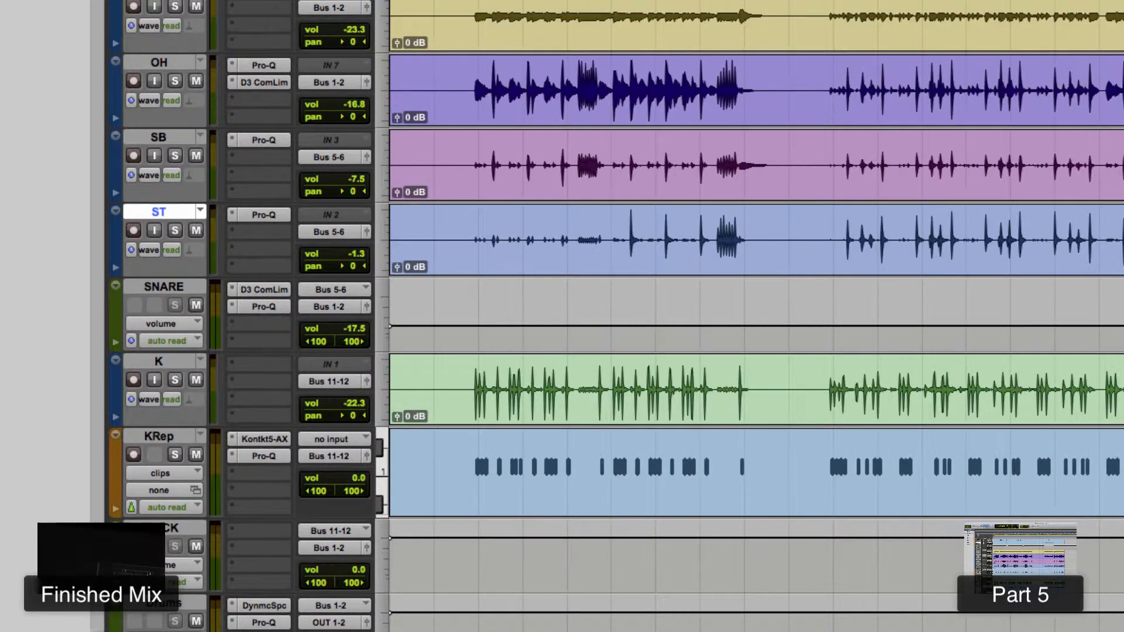
click(176, 231)
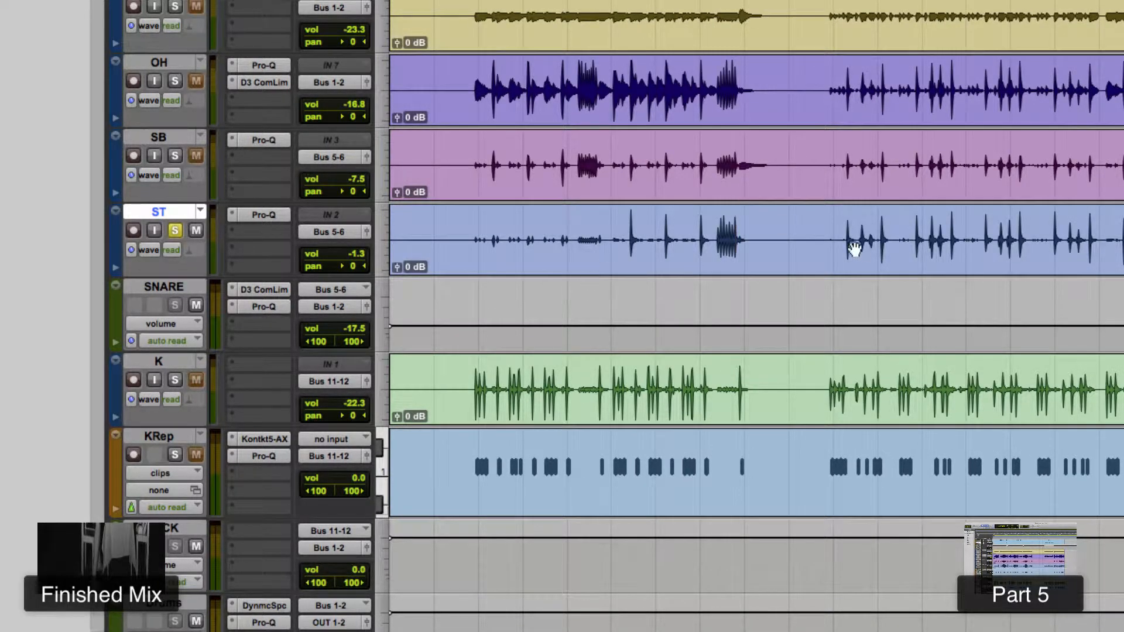
click(841, 218)
key(space)
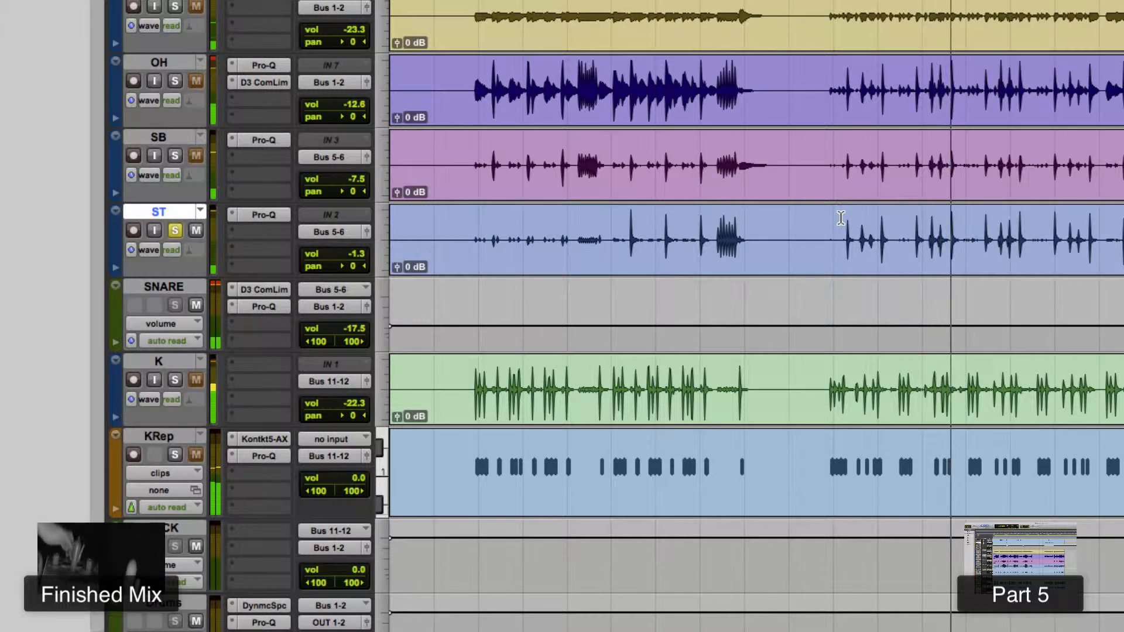
key(space)
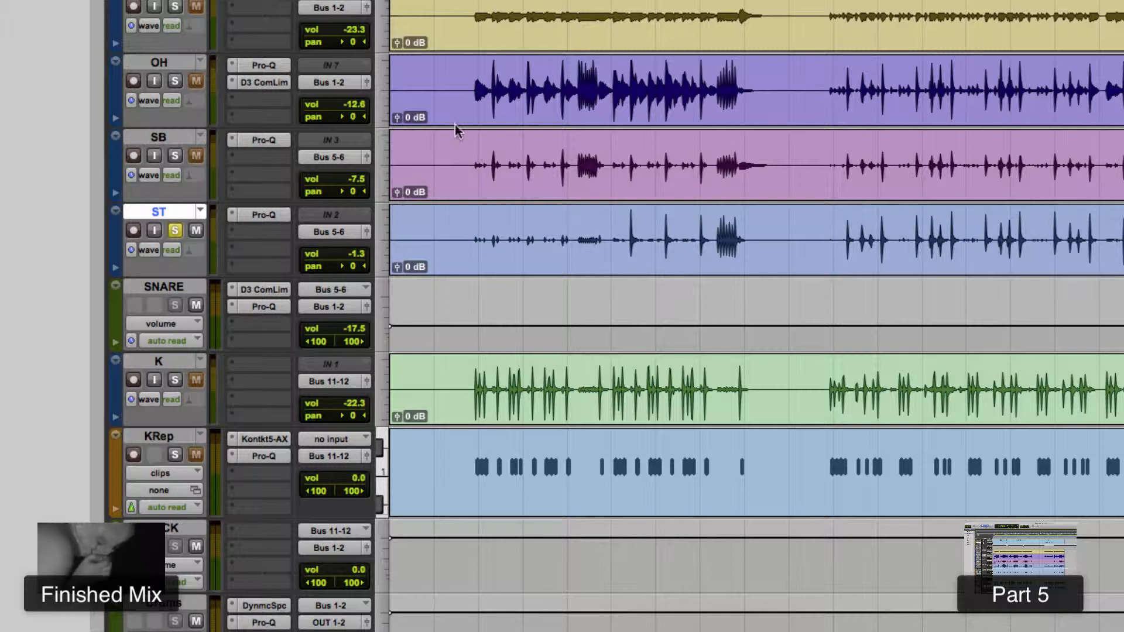
Step: Solo the SB track alongside ST and play both, toggling the SB solo off and on to compare
click(175, 156)
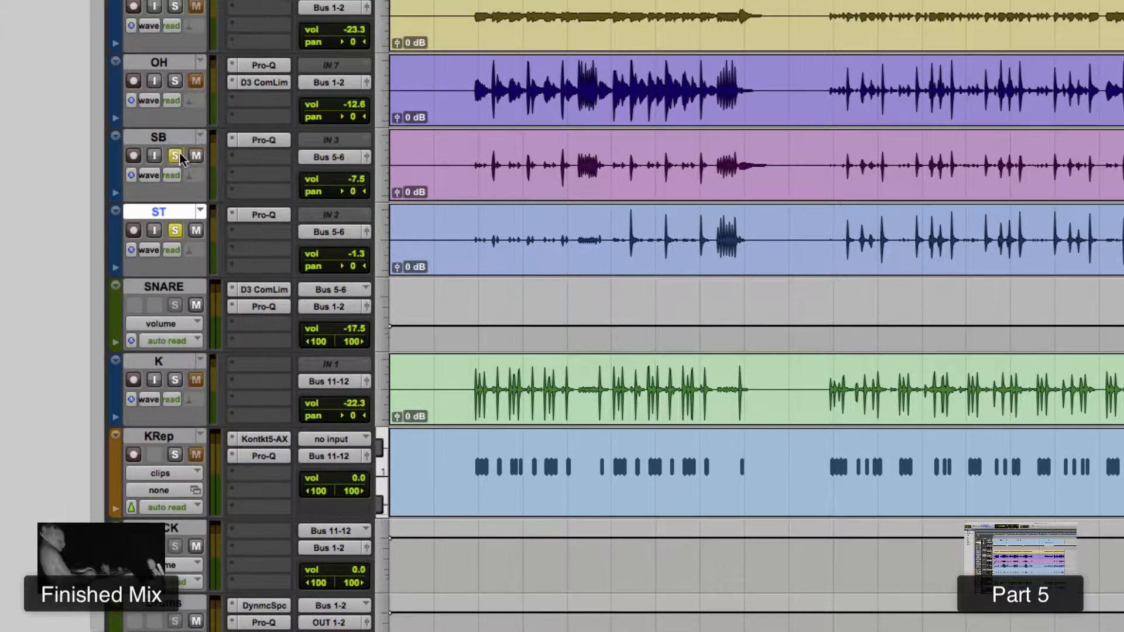
key(space)
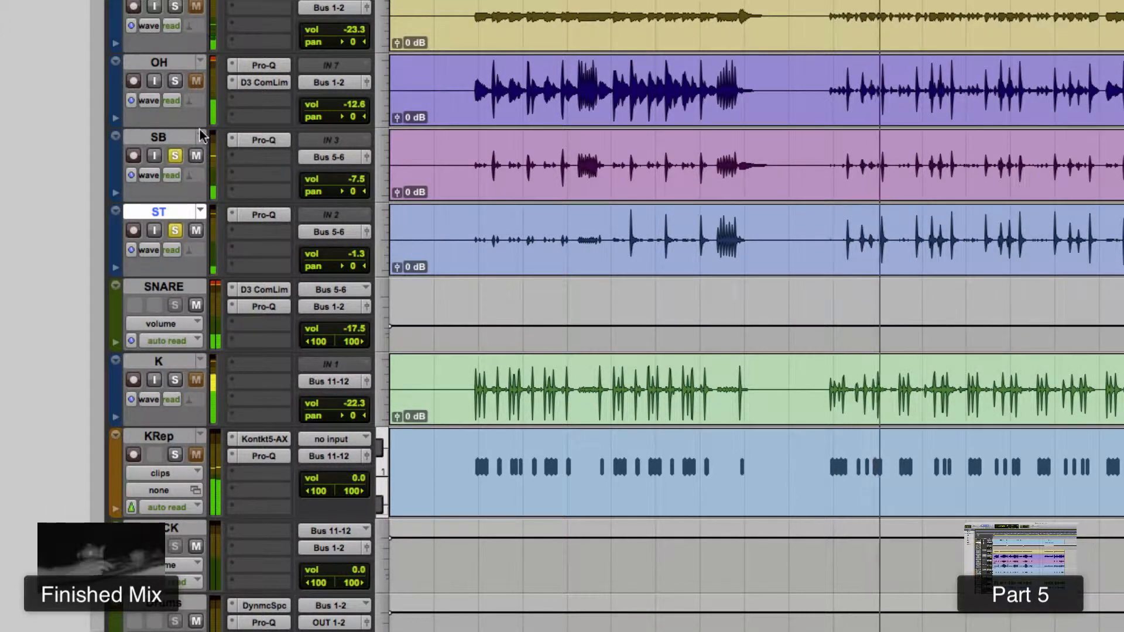
click(176, 156)
click(175, 155)
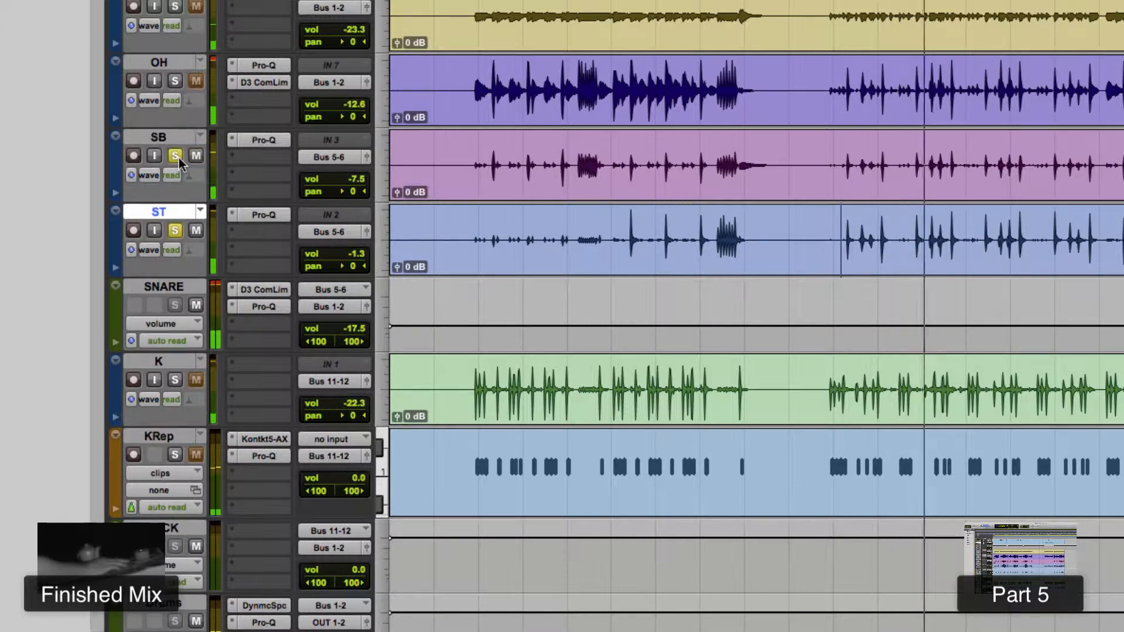
key(space)
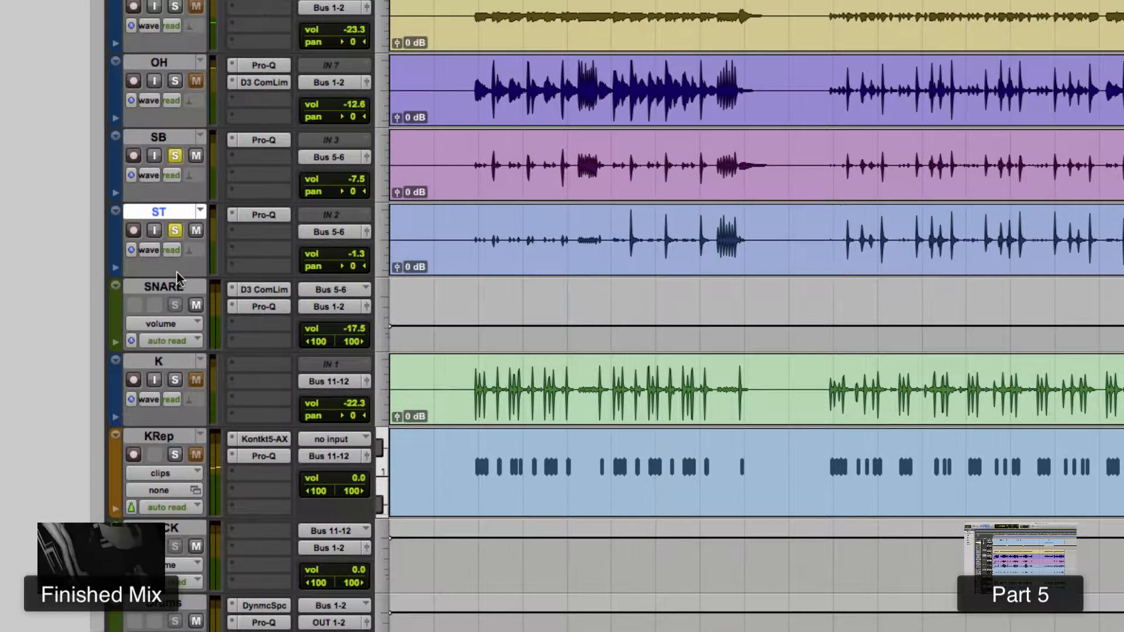
Step: Create one new stereo instrument track in ticks below the ST track
key(r)
key(r)
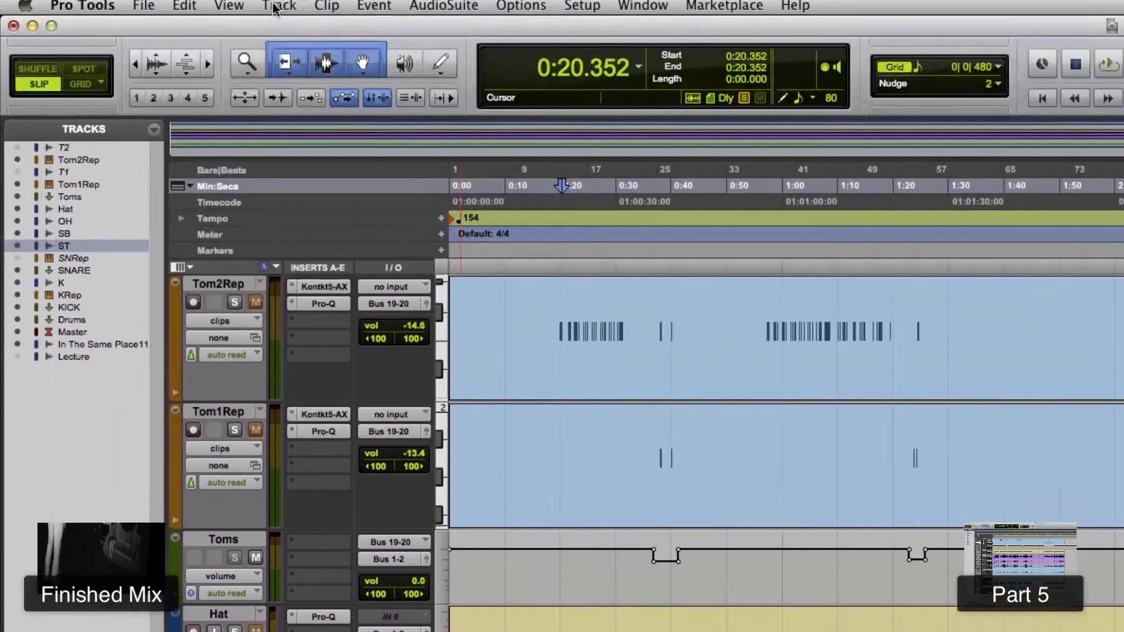
click(278, 8)
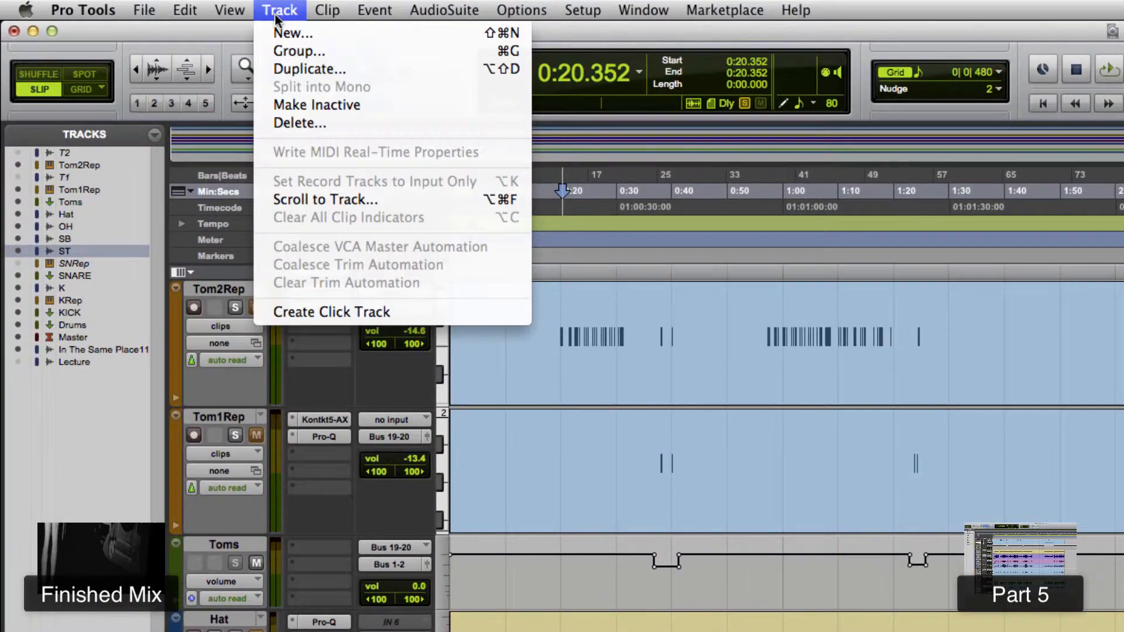
click(281, 33)
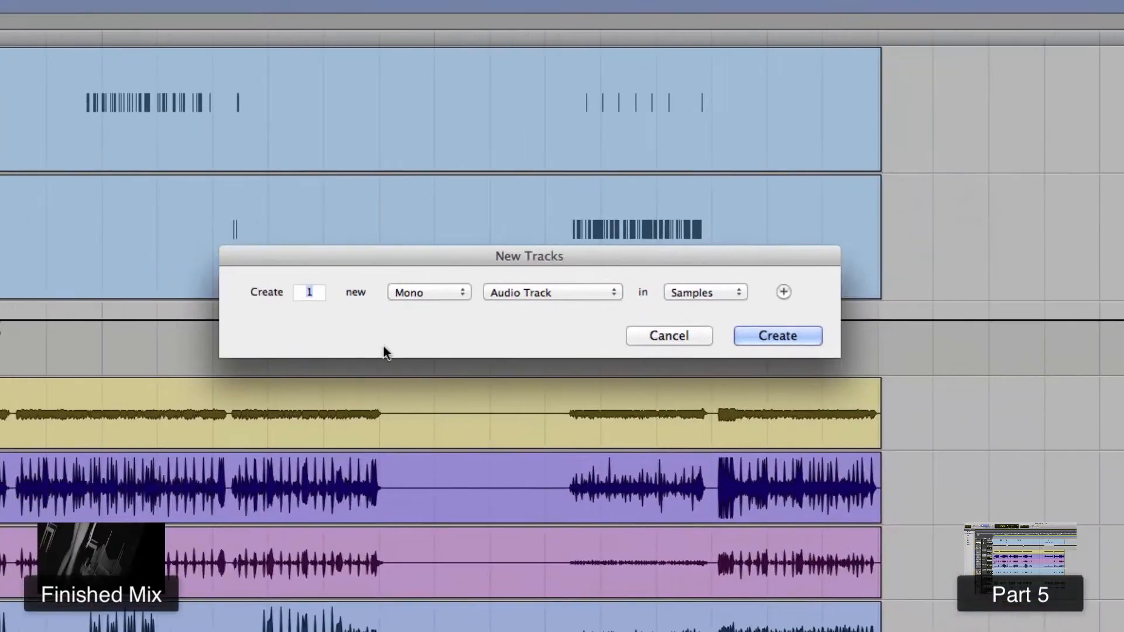
click(429, 295)
click(434, 307)
click(510, 291)
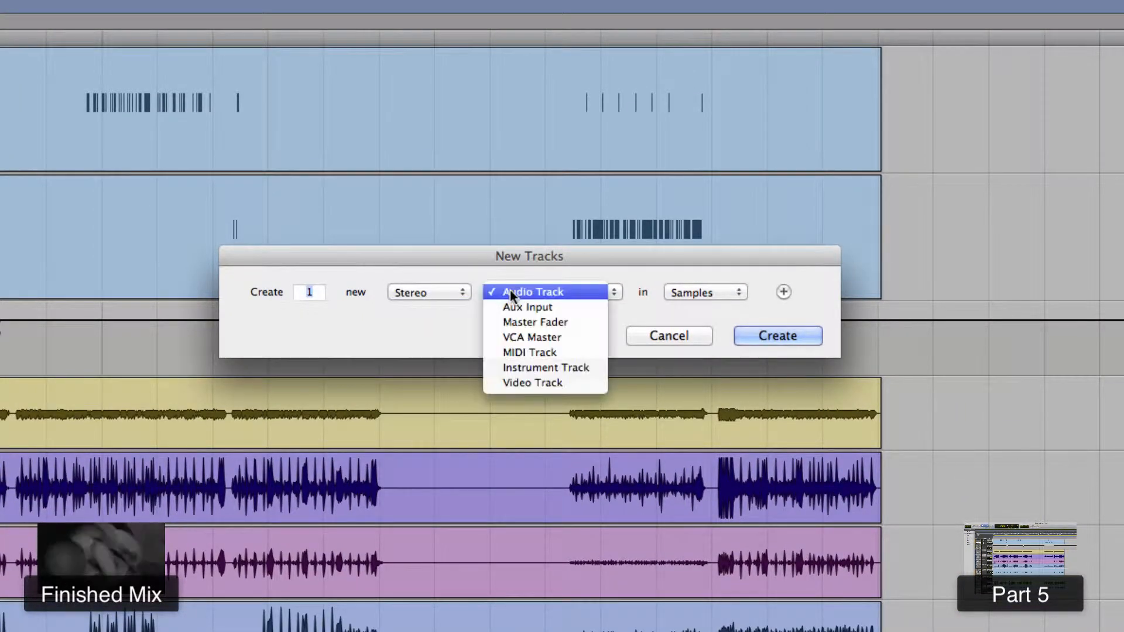
click(533, 367)
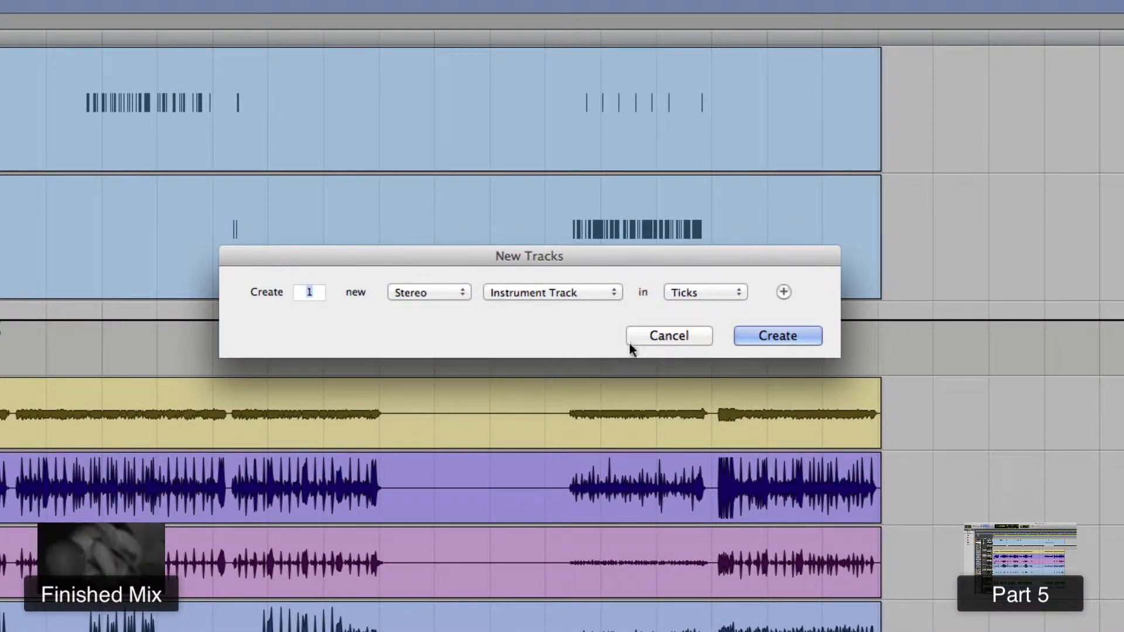
click(742, 337)
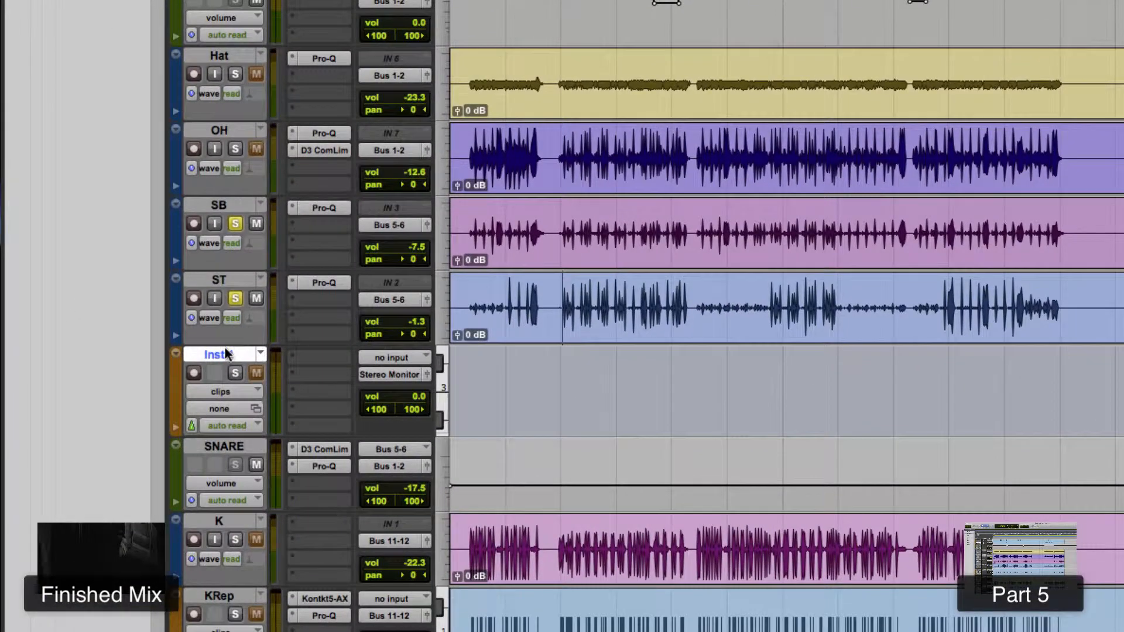
Step: Rename the new instrument track as SnRep
double_click(224, 355)
text(S)
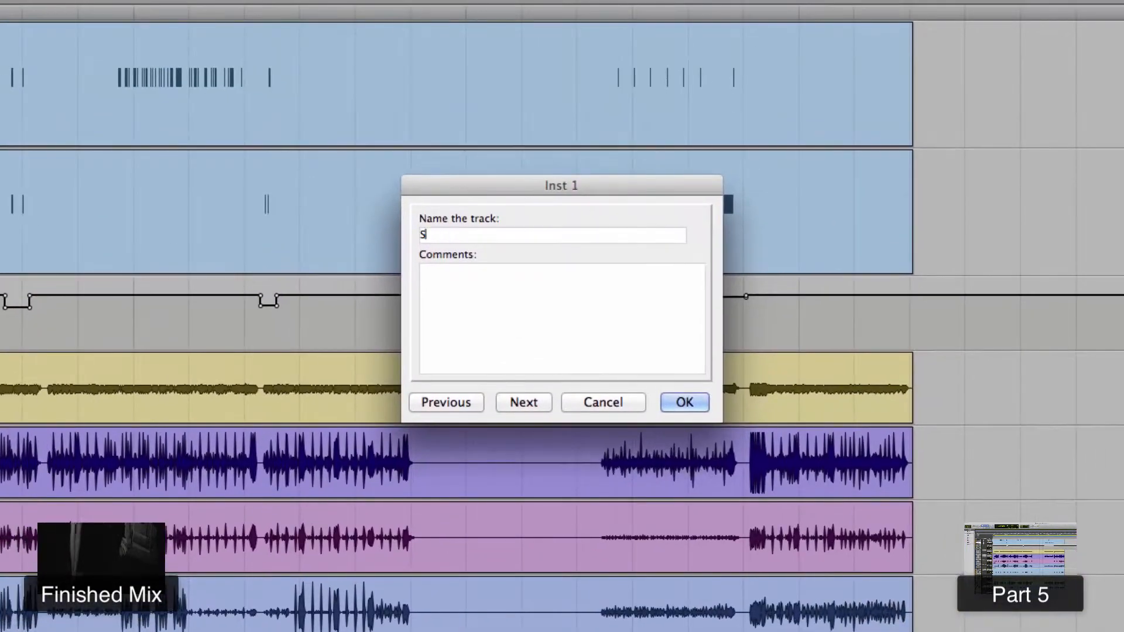
text(nRep)
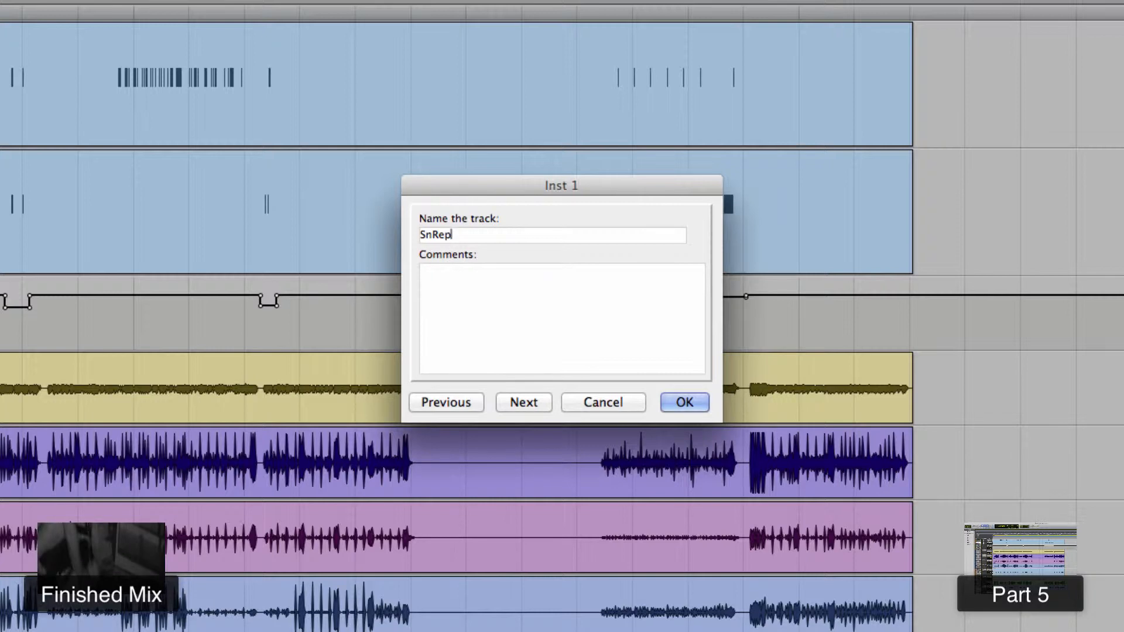
key(Return)
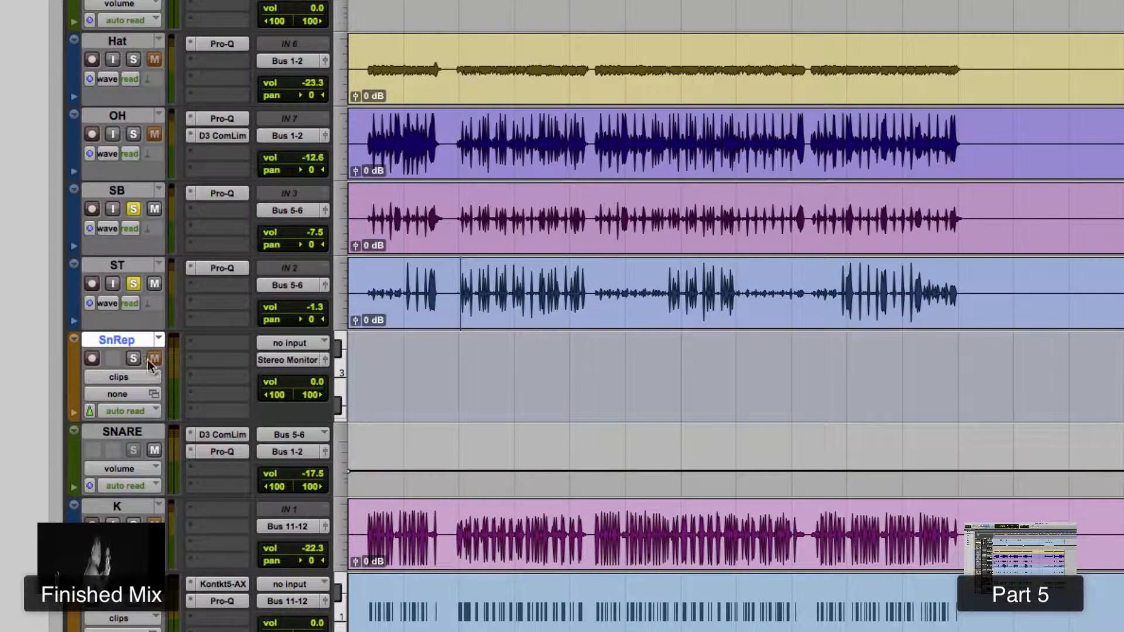
Step: Solo the SnRep track and route its output to Bus 5-6 (Stereo)
click(135, 361)
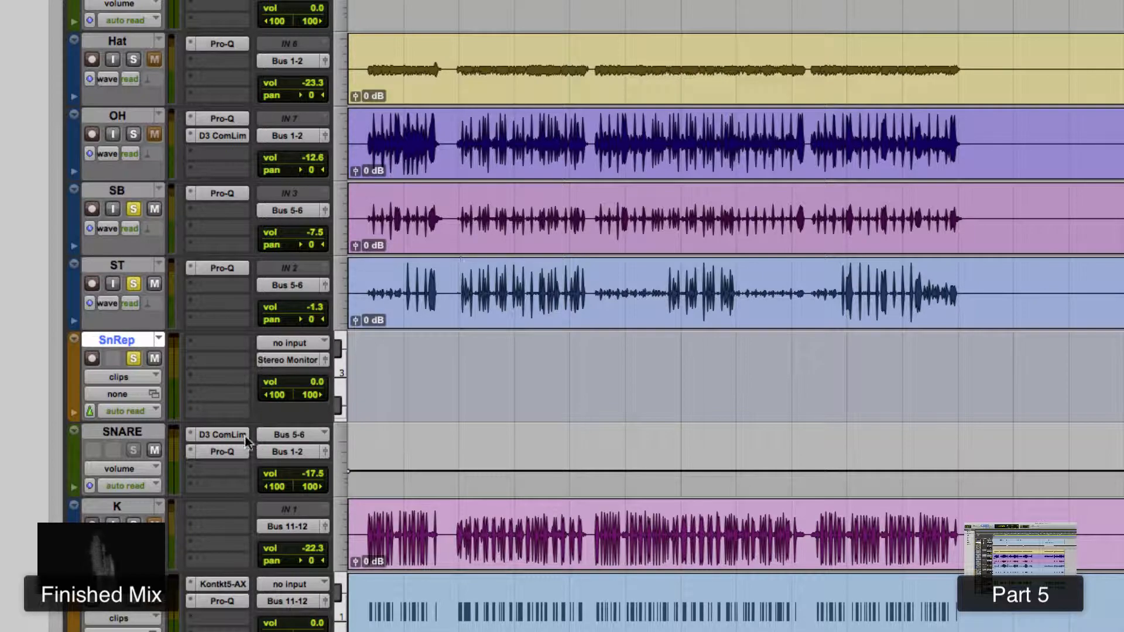
click(287, 360)
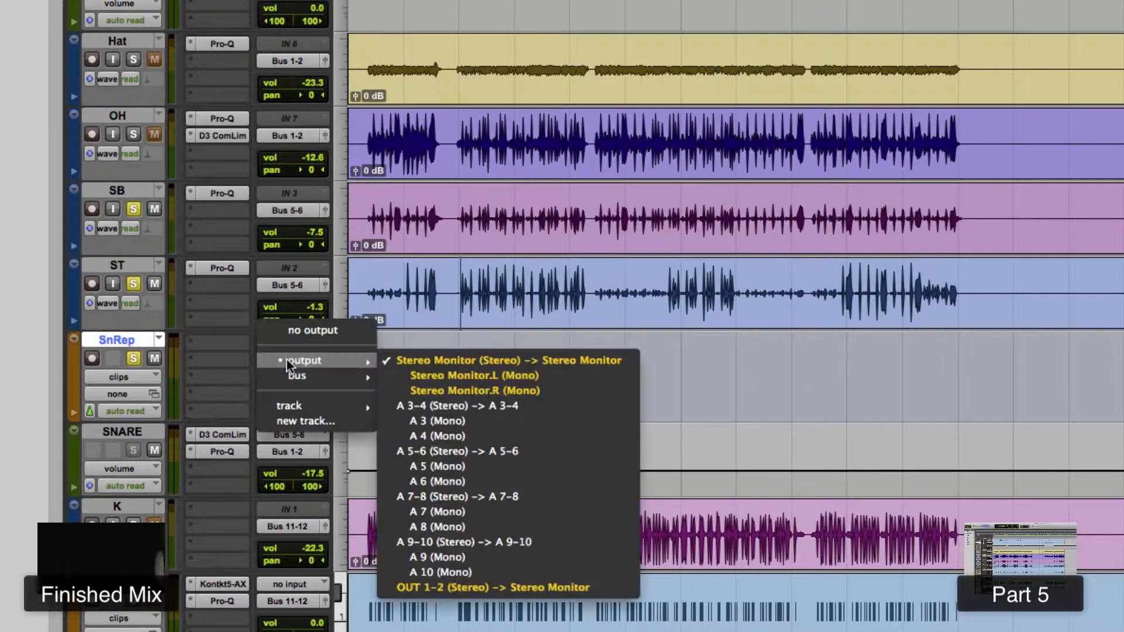
mouse_move(305, 375)
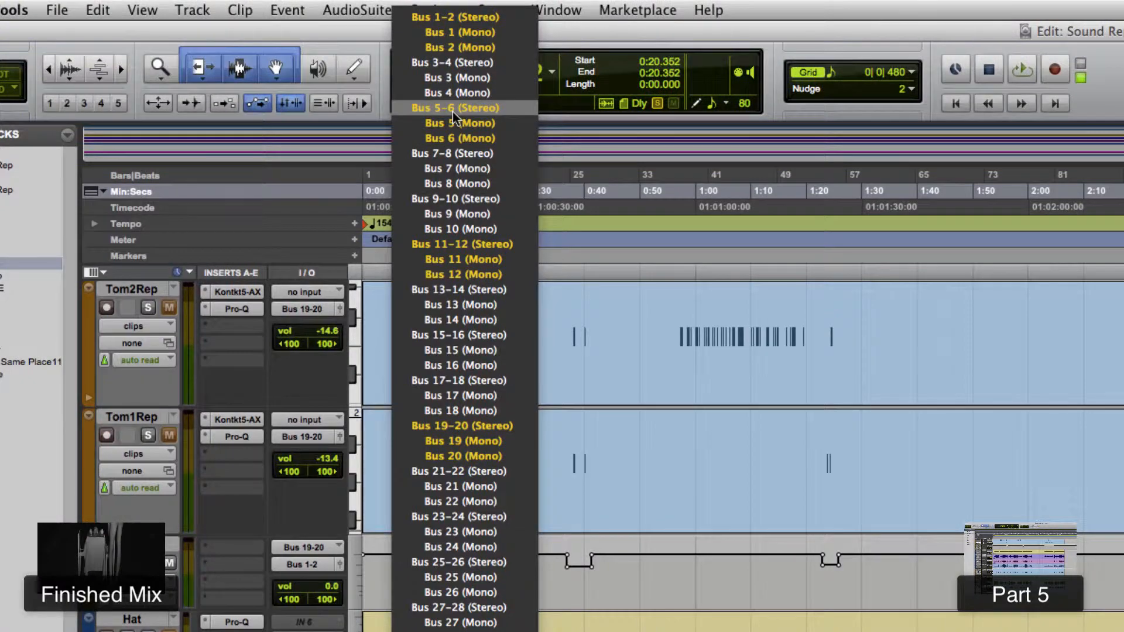
click(457, 110)
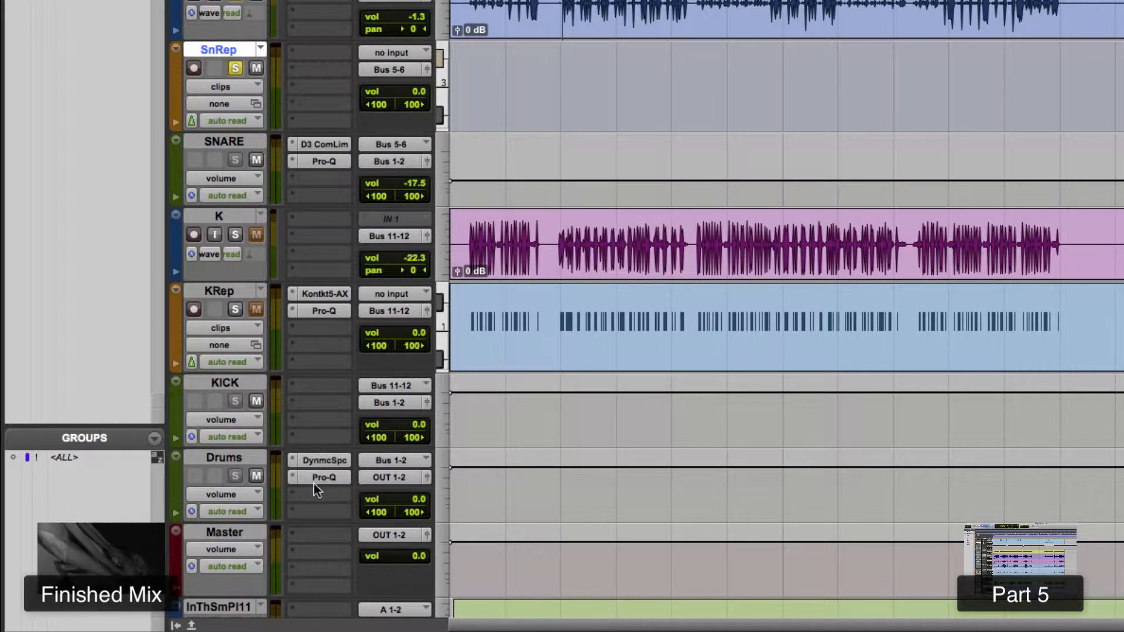
Step: Examine the ST track's waveform around the end of its first section and into the second, comparing loud and quiet hits
click(229, 461)
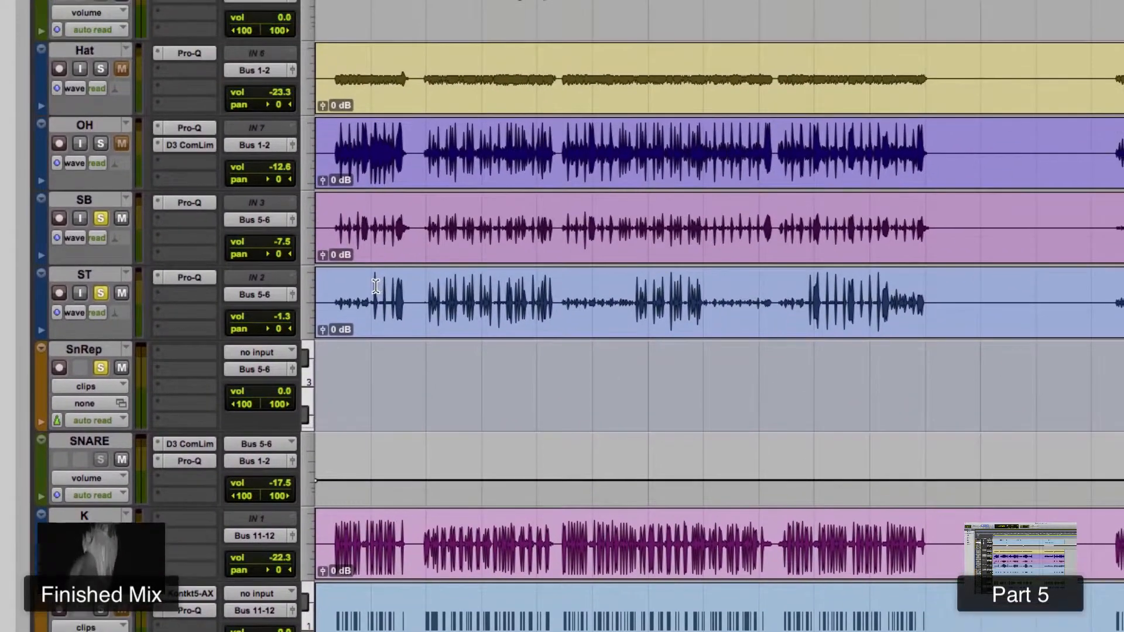
key(t)
key(t)
click(661, 290)
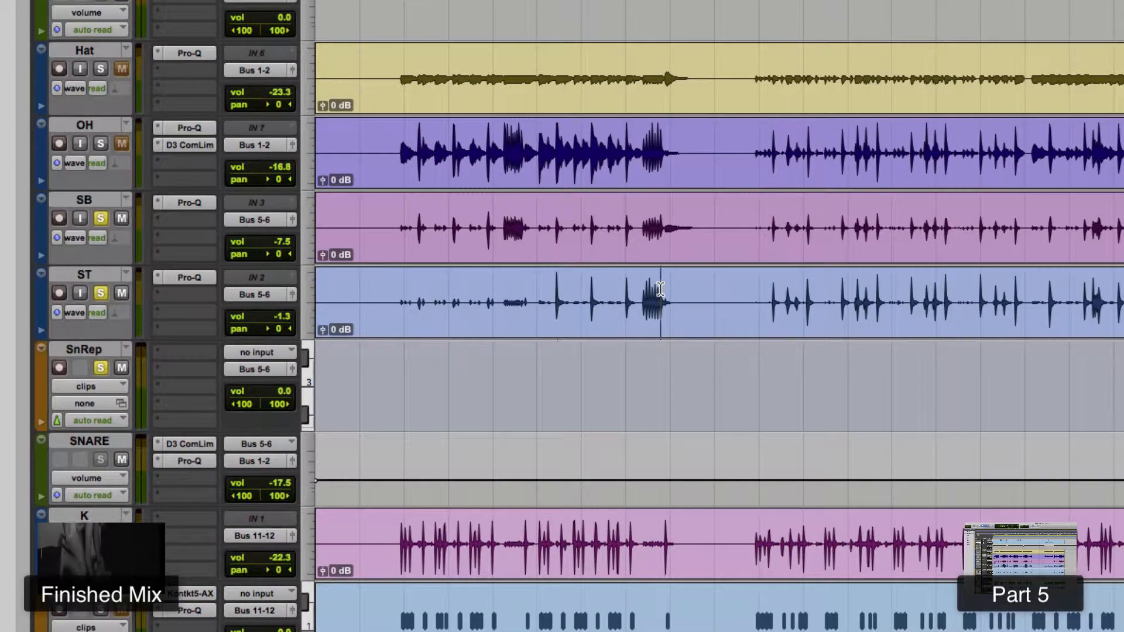
key(t)
key(t)
key(r)
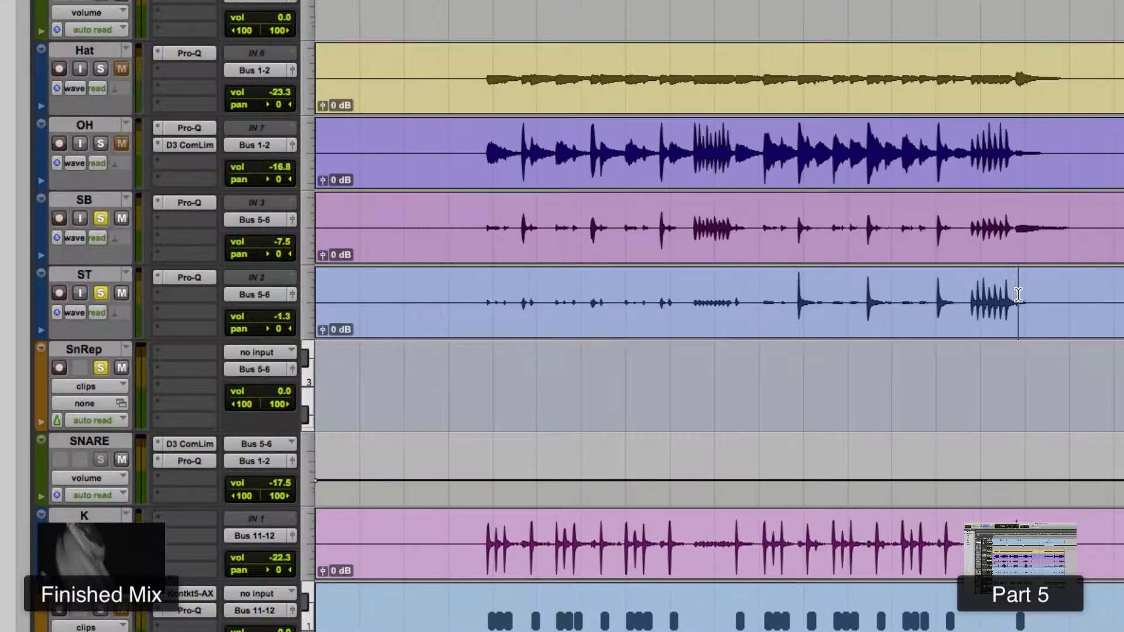
key(r)
key(r)
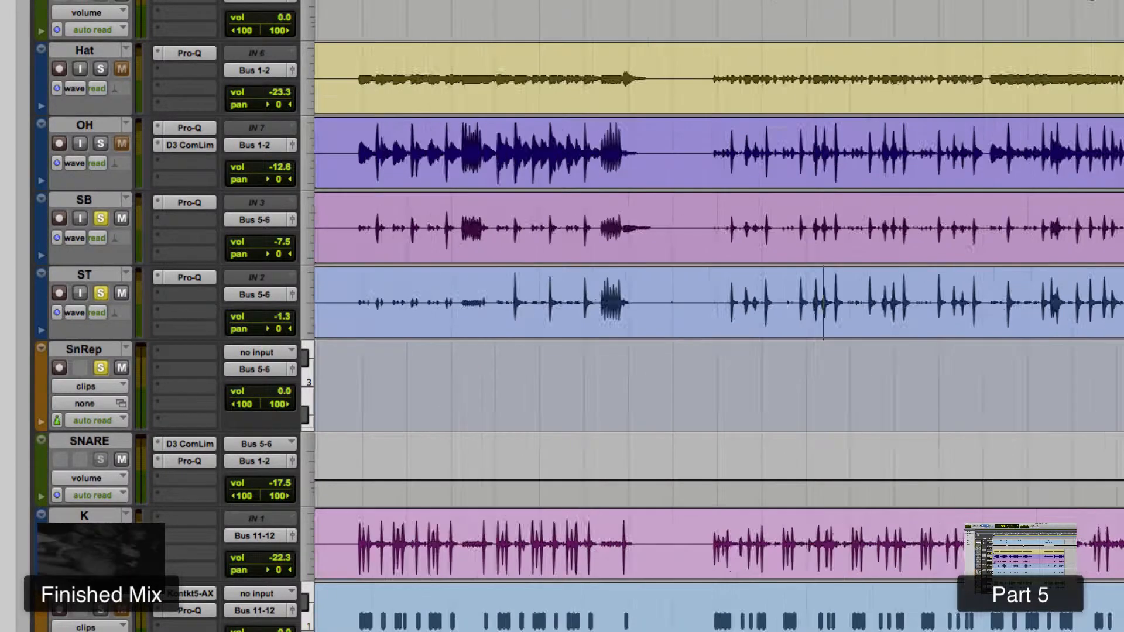
key(r)
Step: Select the entire ST clip and analyze it with the Massey DRT AudioSuite plug-in
key(super+a)
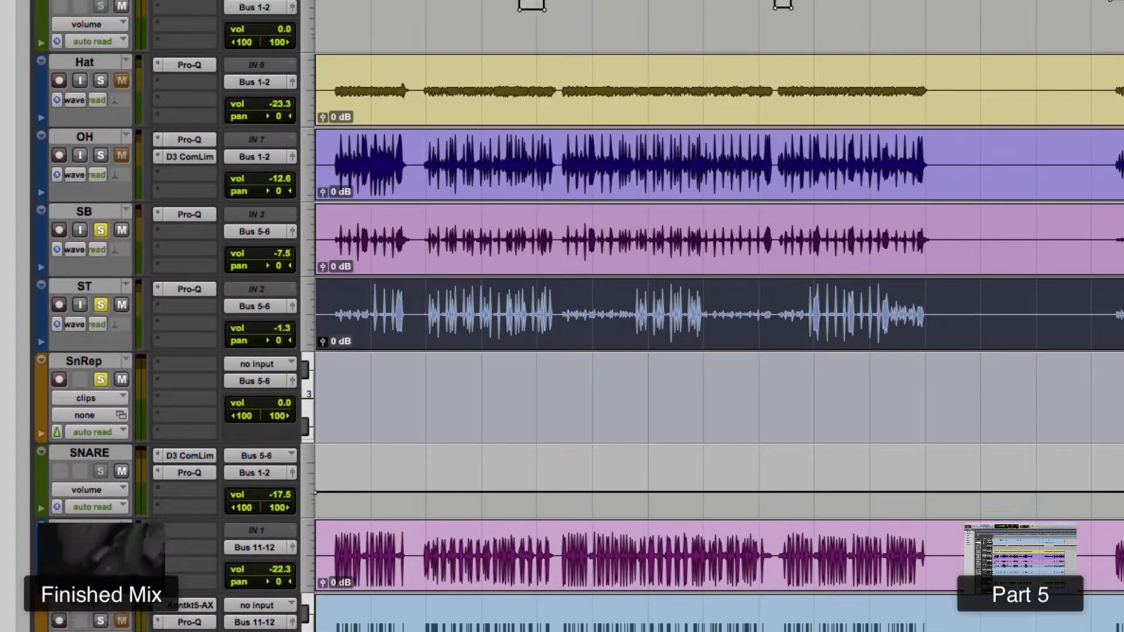
click(309, 10)
mouse_move(344, 215)
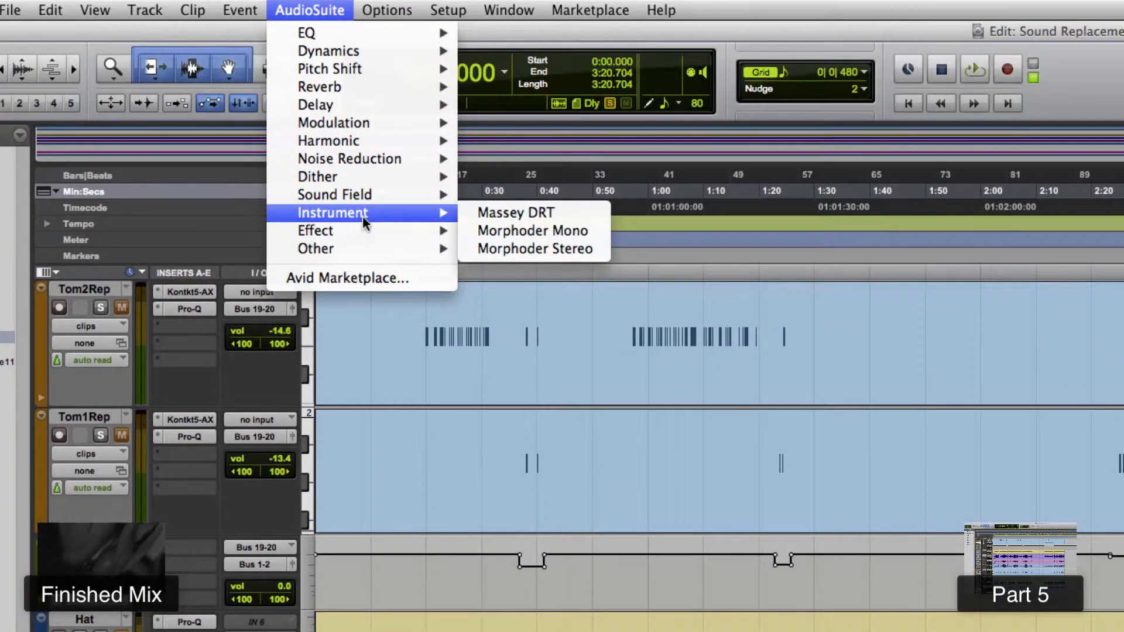
click(505, 213)
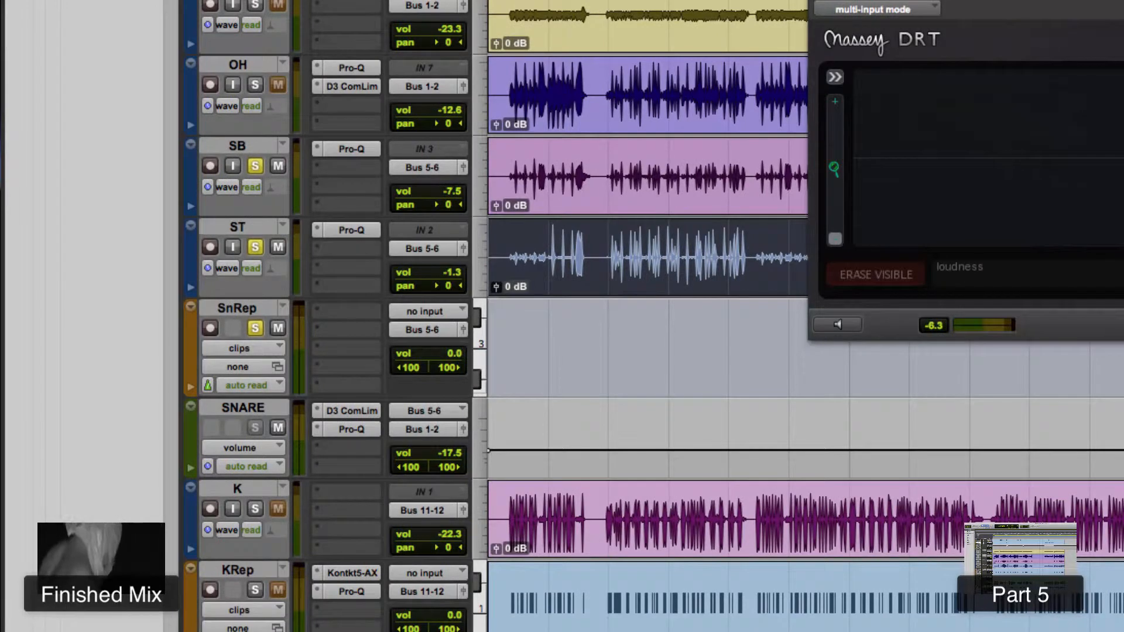
drag(819, 450, 607, 217)
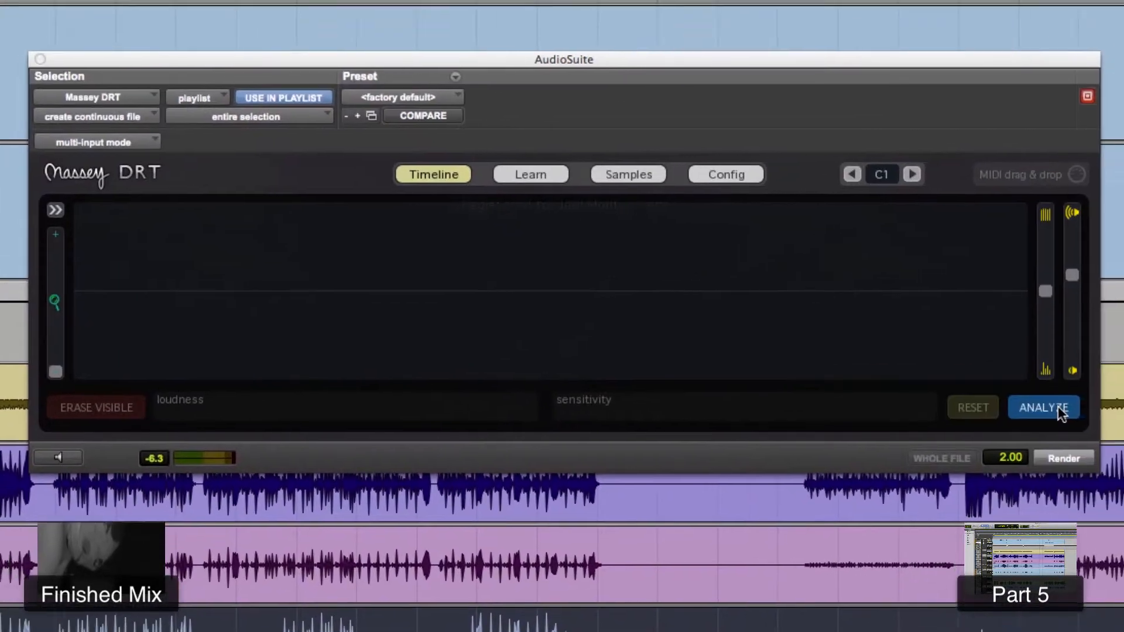
click(1057, 406)
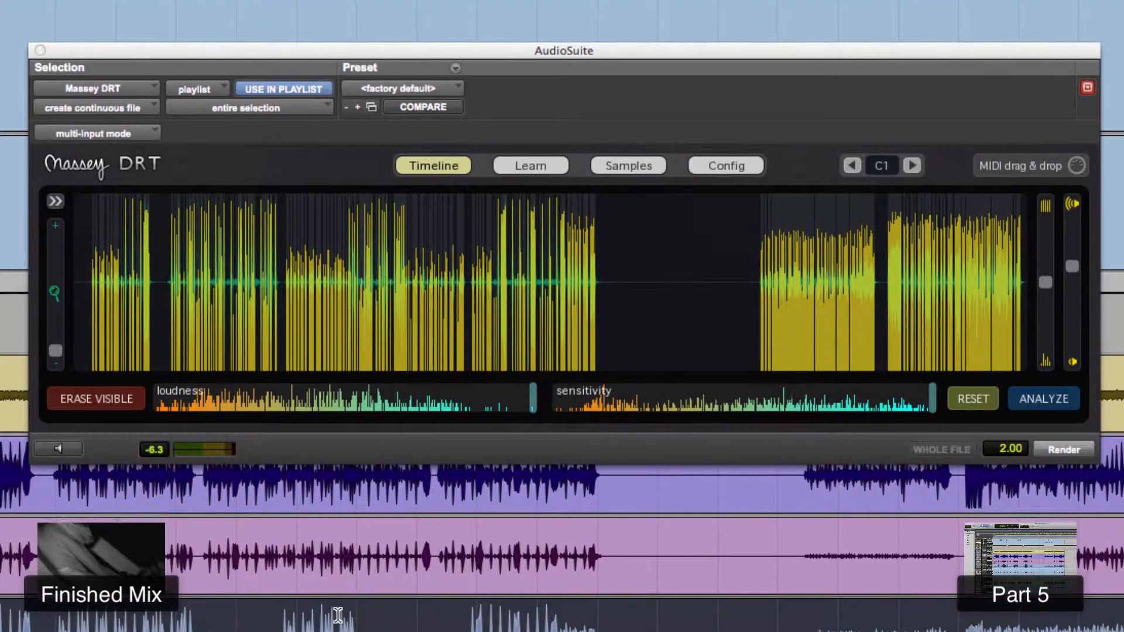
Step: Select an ST passage running from loud hits into quiet ones to inspect its detected triggers, and play it back
drag(335, 614, 368, 617)
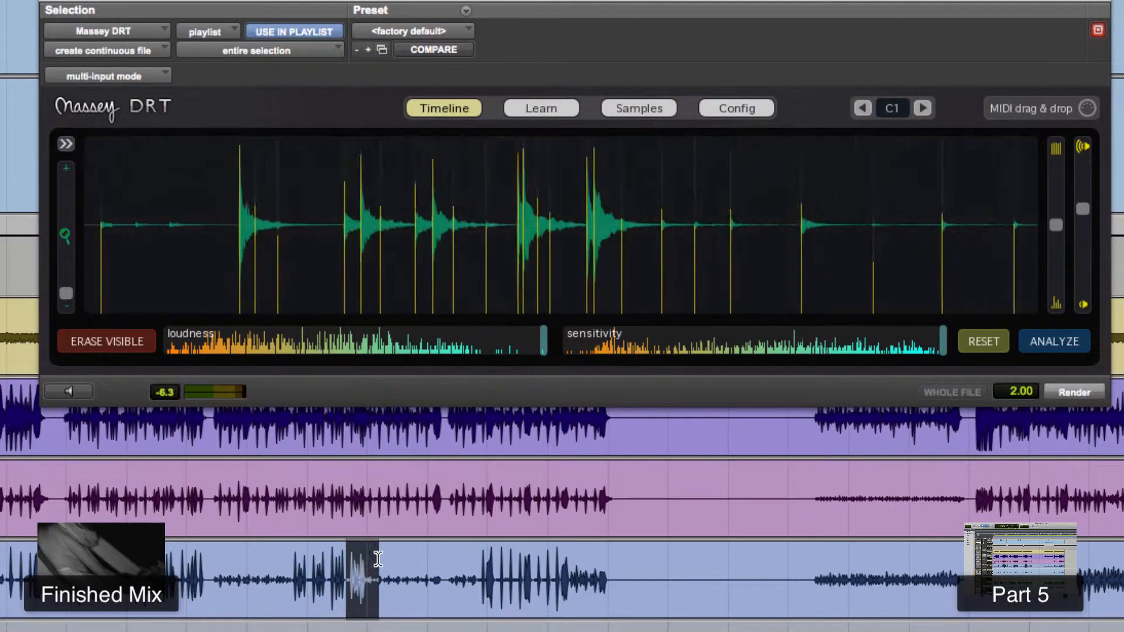
drag(378, 559, 394, 559)
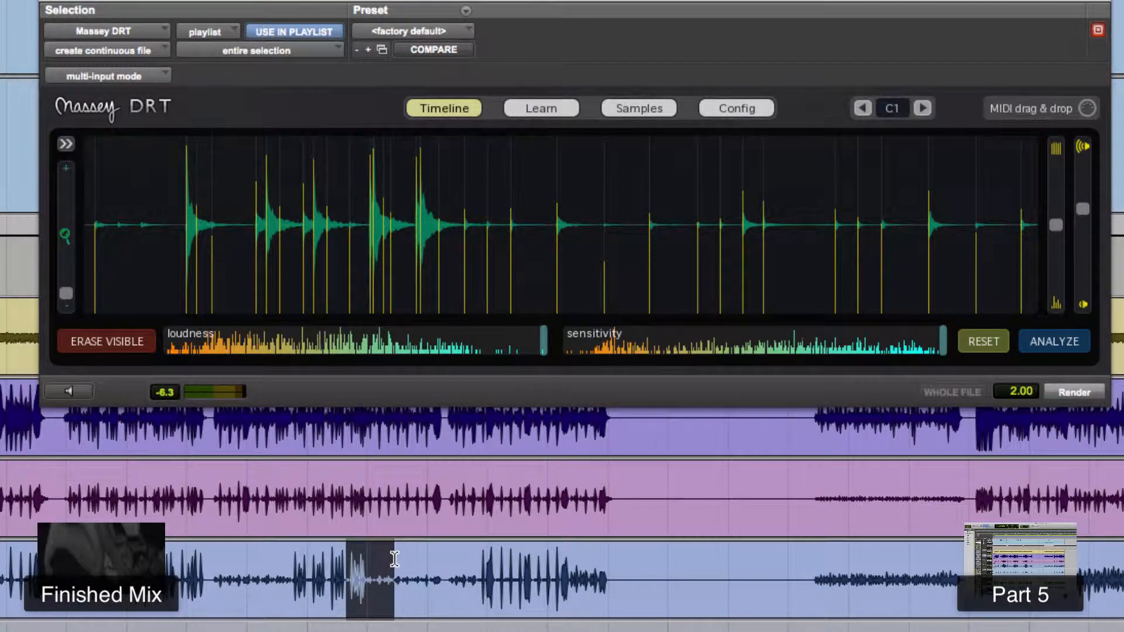
key(space)
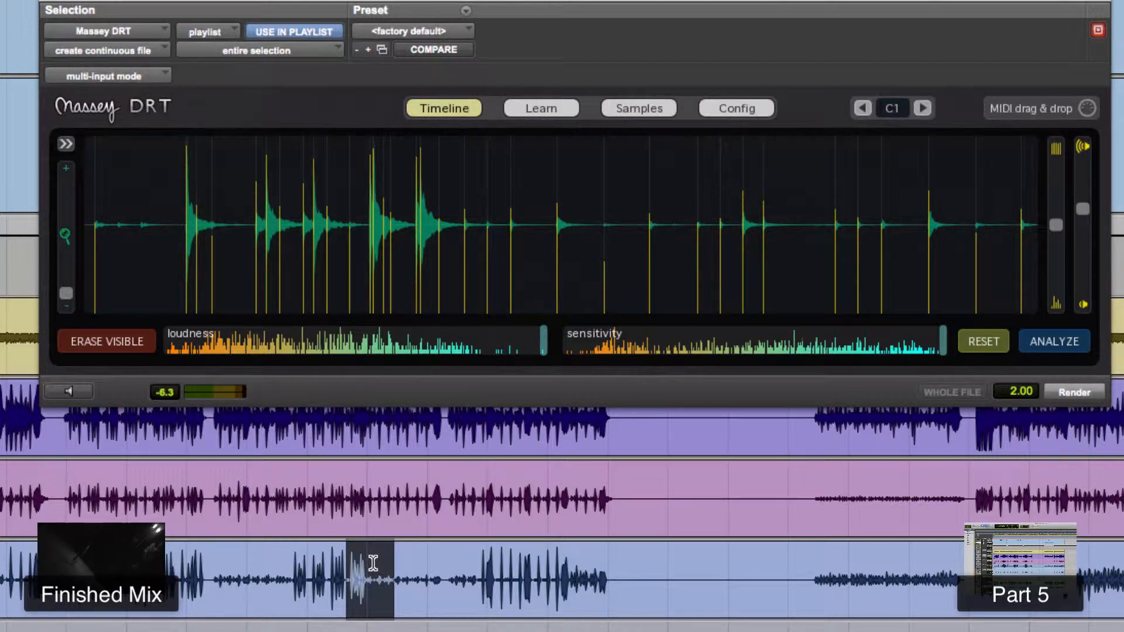
Step: Inspect the detected triggers in two passages of quiet snare hits, and across the whole snare clip
drag(373, 563, 466, 563)
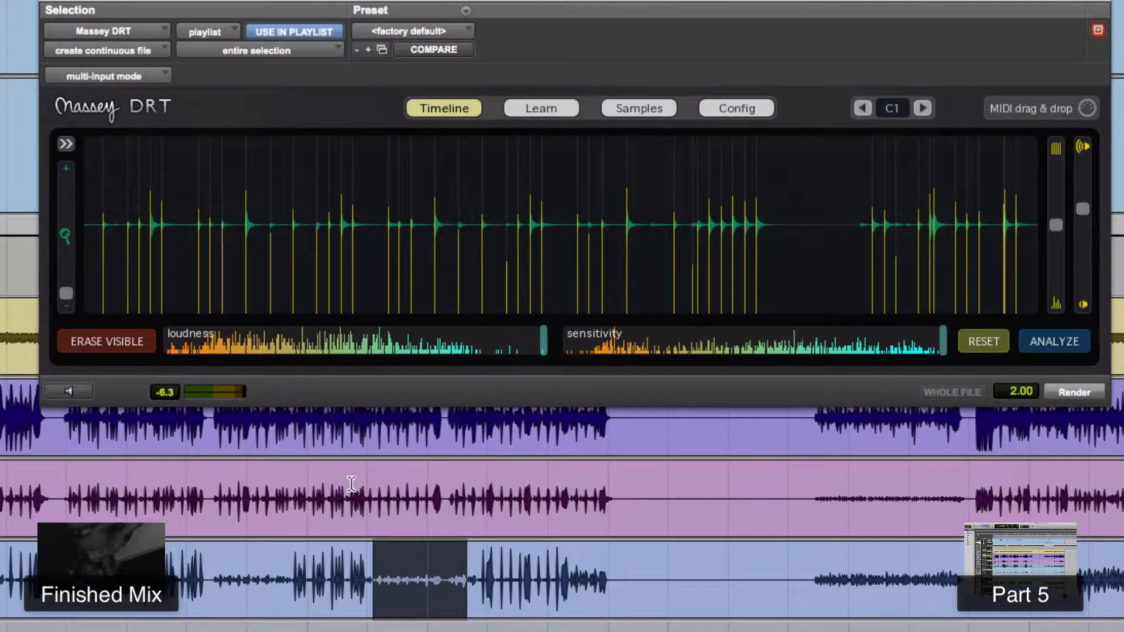
drag(365, 484, 414, 483)
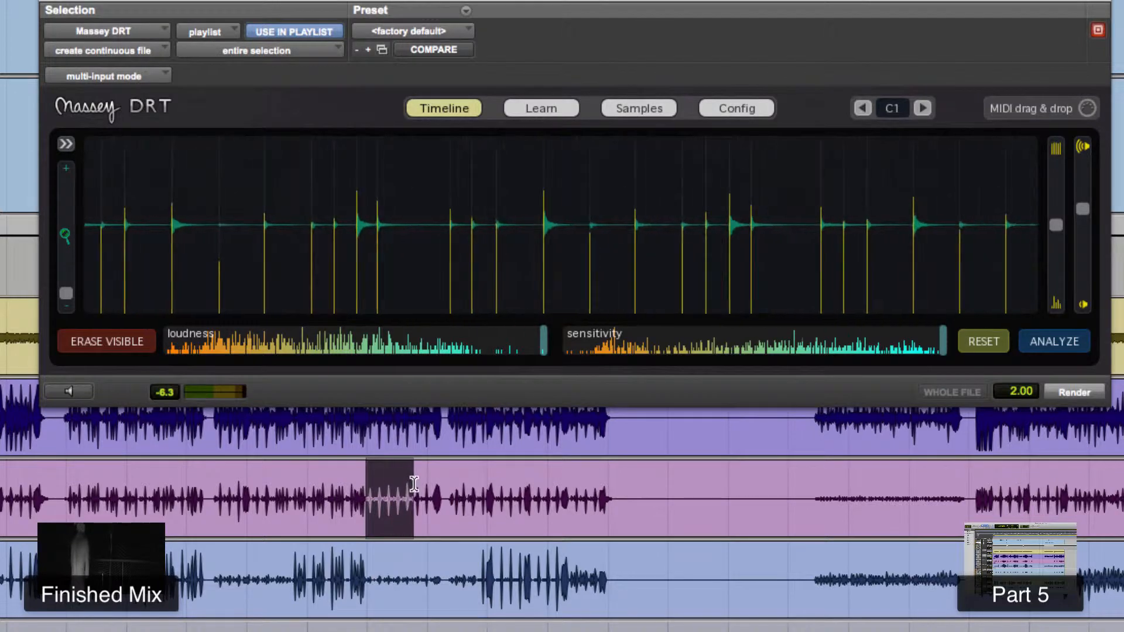
double_click(363, 488)
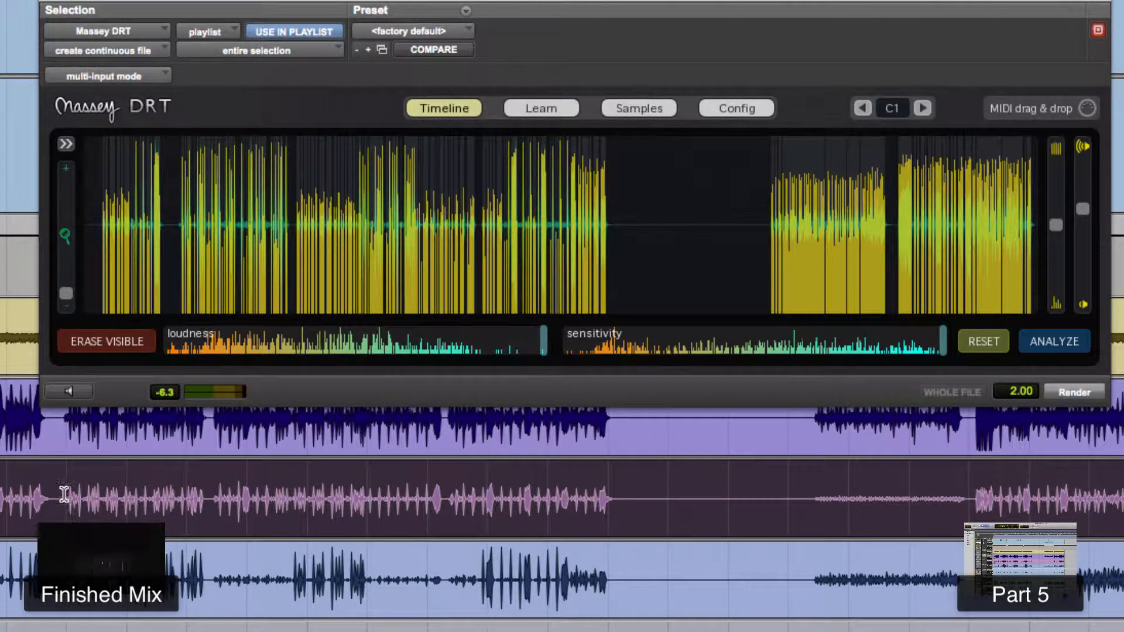
Step: Play back the opening hits of the second section and delete the false trigger just before its fourth loud hit
drag(65, 494, 110, 494)
key(space)
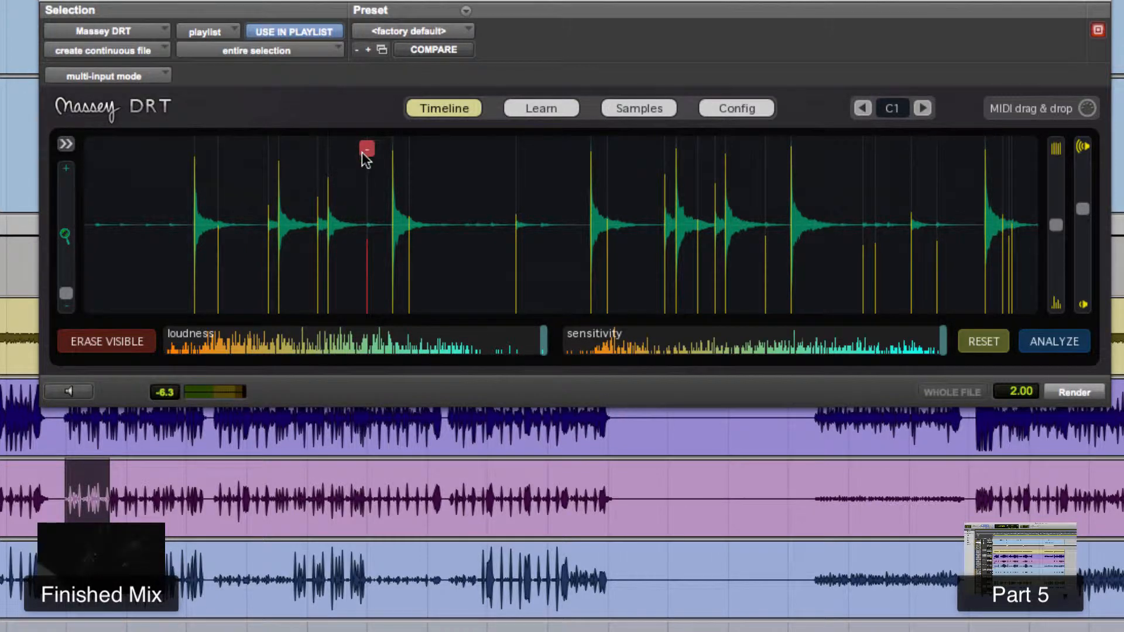
click(366, 150)
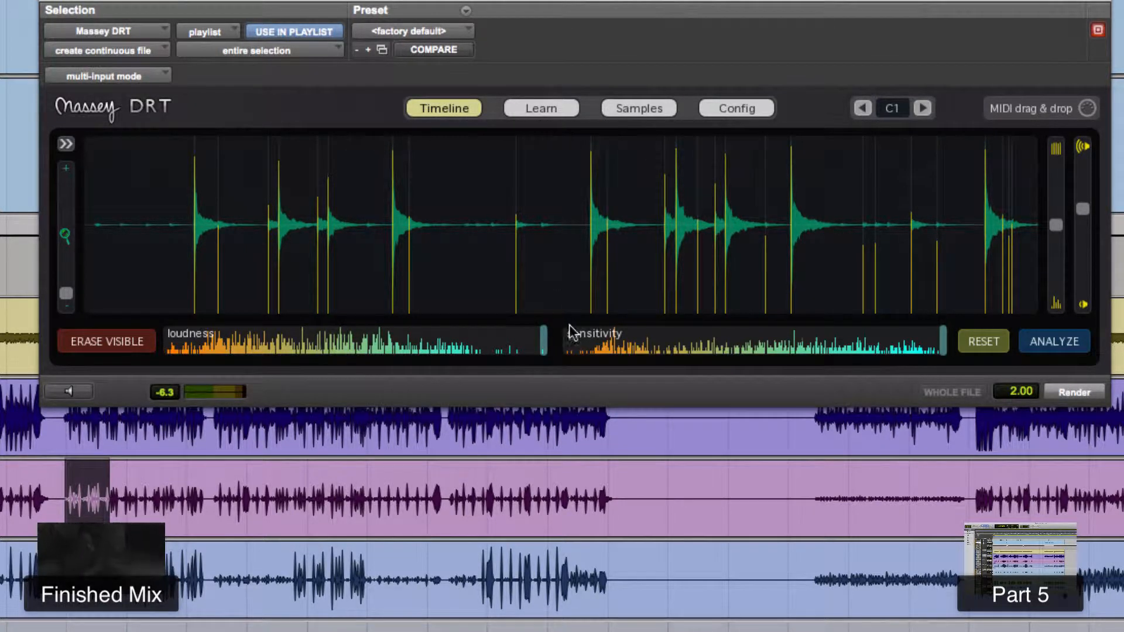
Step: Lower the DRT loudness range to about half and the sensitivity to about 40%, and check the triggers across the whole clip
drag(542, 342, 359, 371)
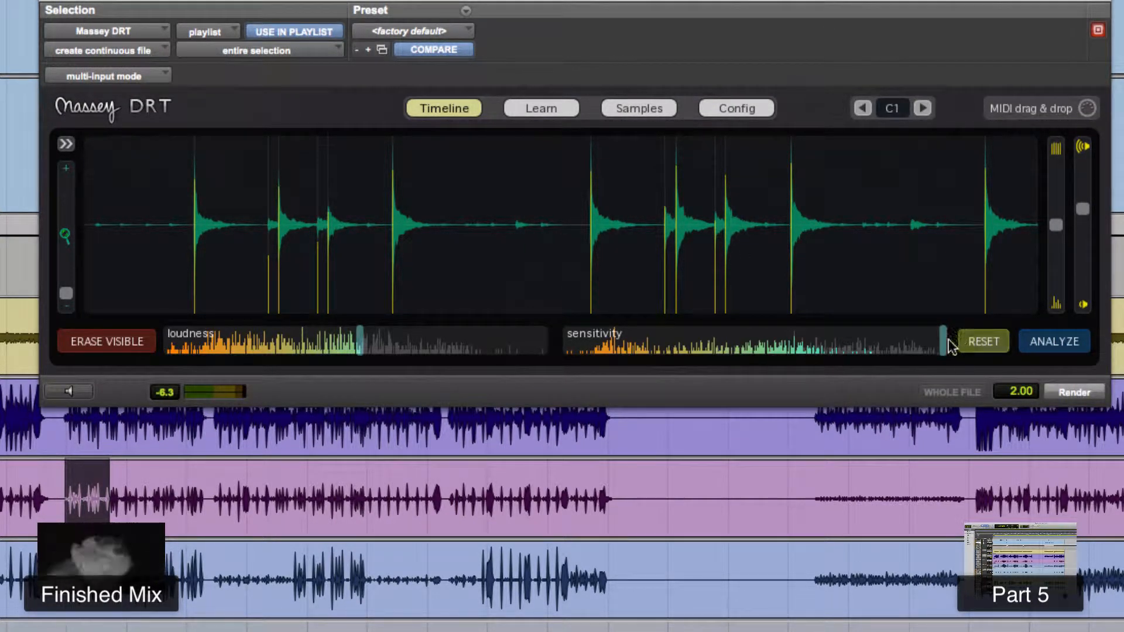
drag(845, 345, 721, 354)
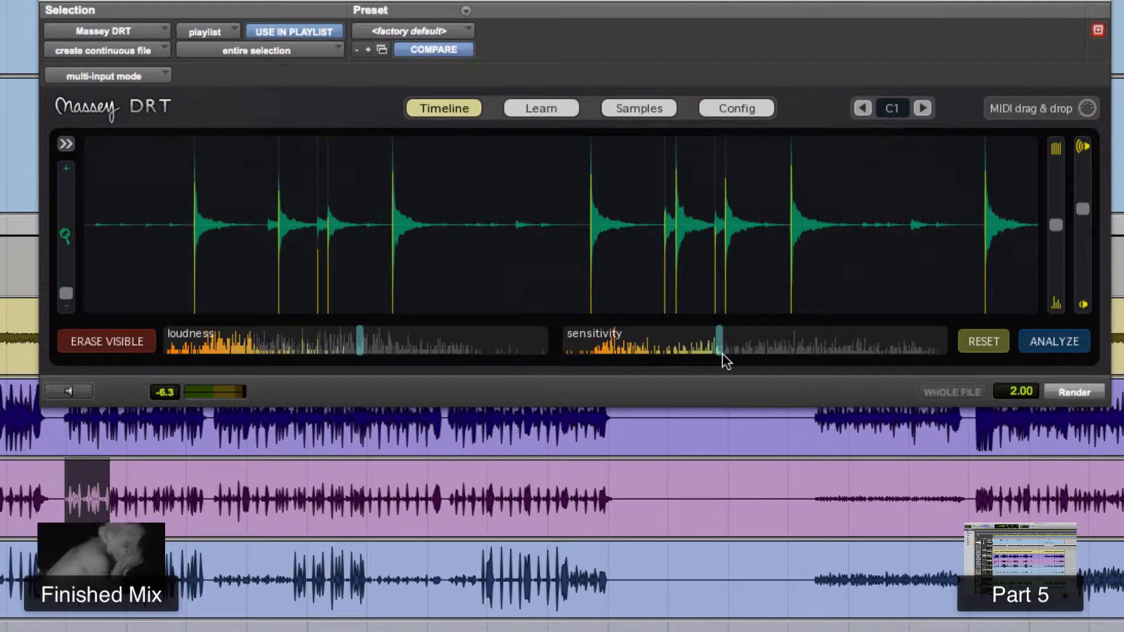
double_click(106, 471)
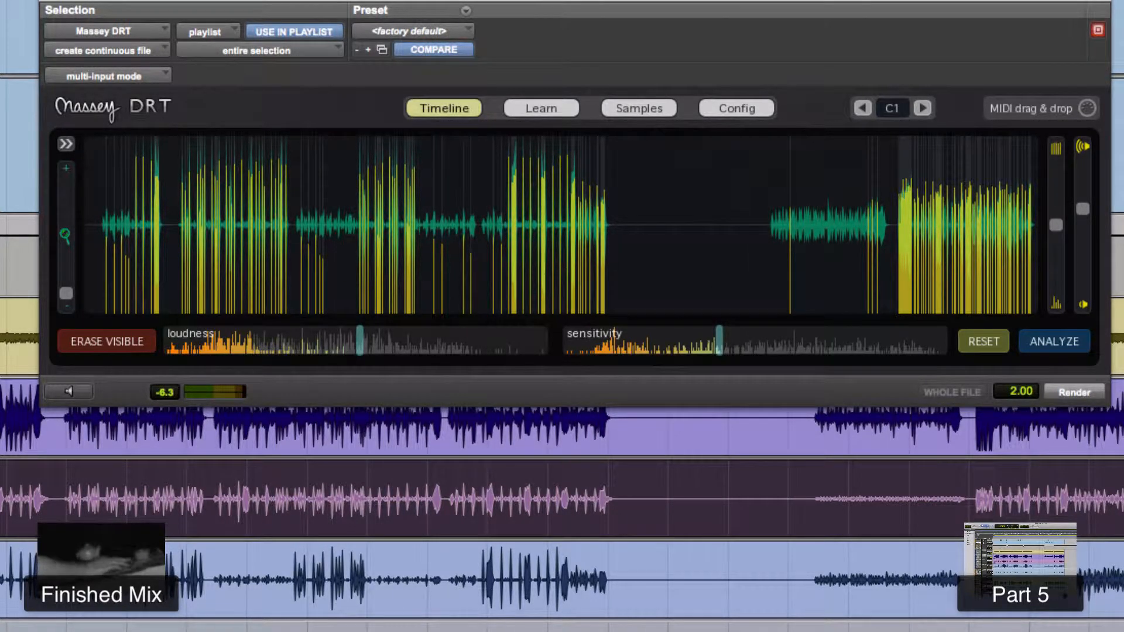
Step: Play back the first section's opening up to the fast run of loud hits, and narrow the selection to its first two main hits
click(15, 481)
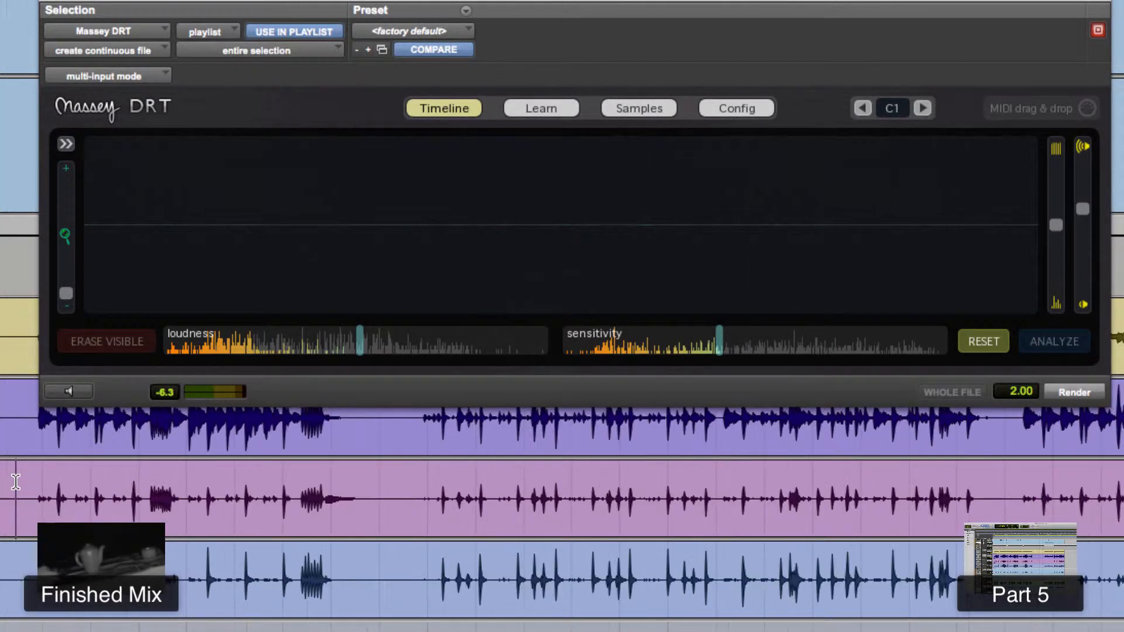
drag(50, 480, 369, 489)
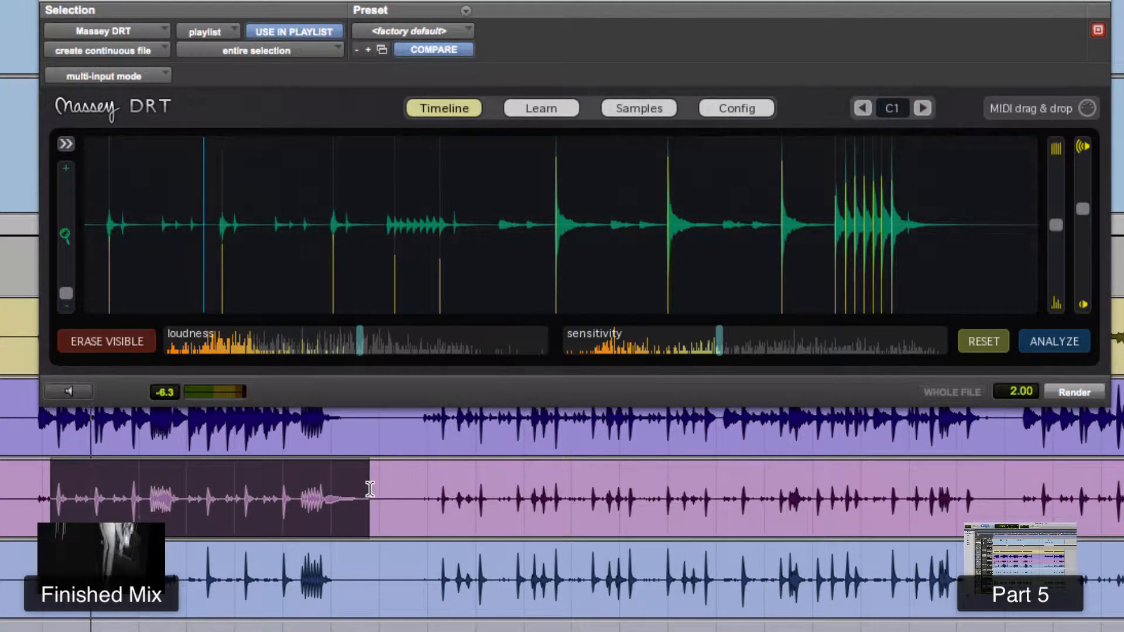
drag(45, 499, 124, 487)
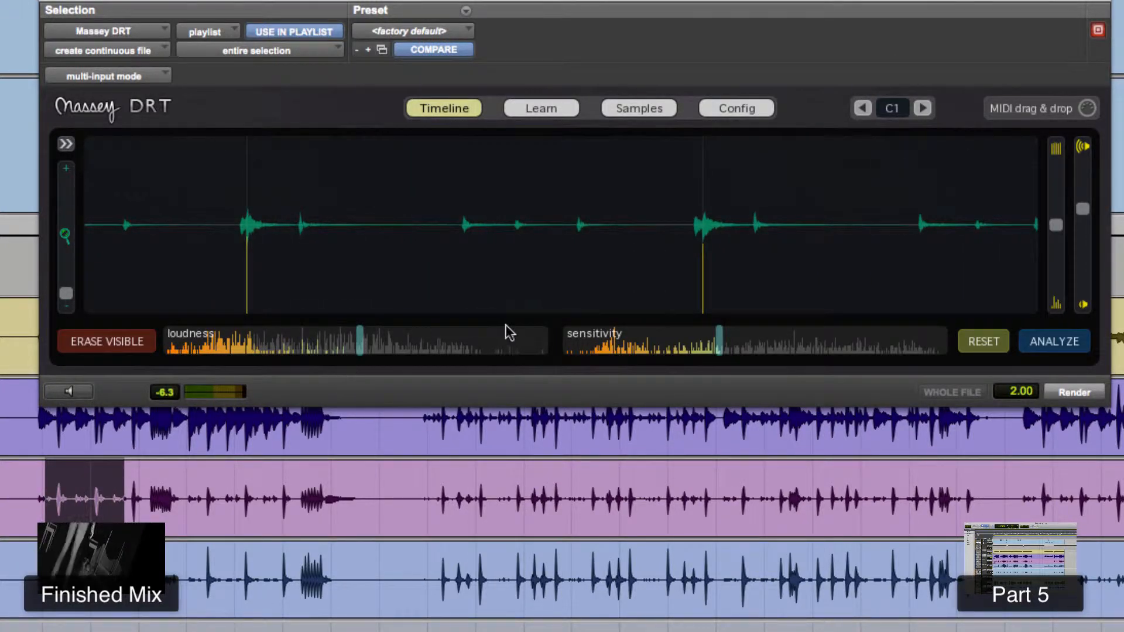
Step: Fine-tune trigger detection for the opening hits by raising sensitivity slightly and settling loudness slightly lower
mouse_move(720, 345)
mouse_down()
mouse_move(793, 338)
mouse_move(765, 332)
mouse_move(789, 341)
mouse_move(742, 344)
mouse_up()
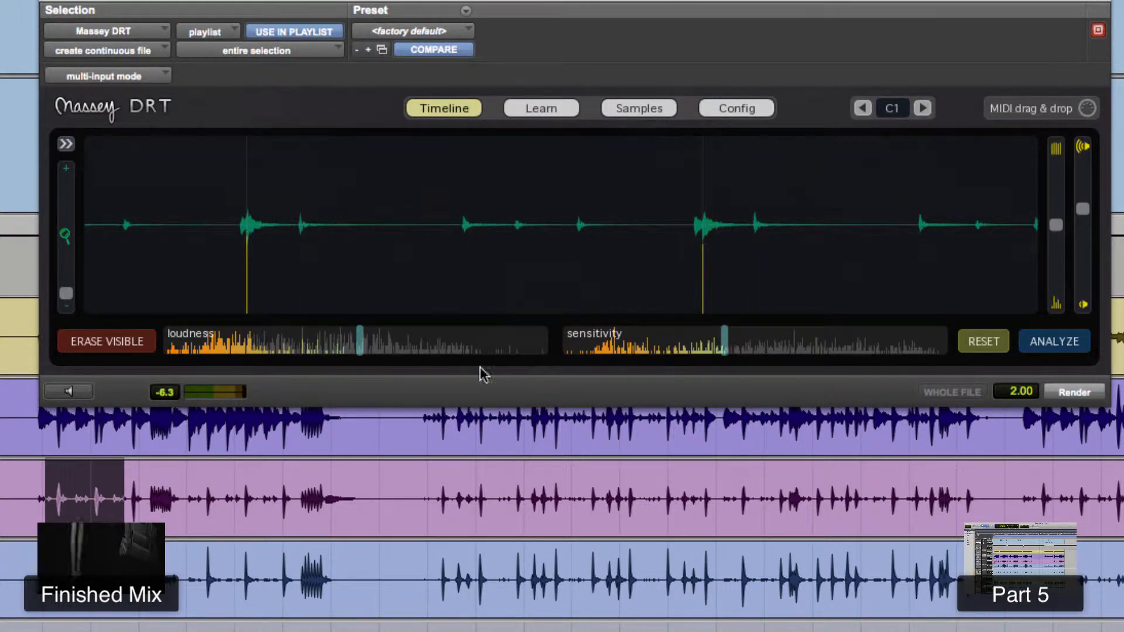
drag(396, 342, 442, 343)
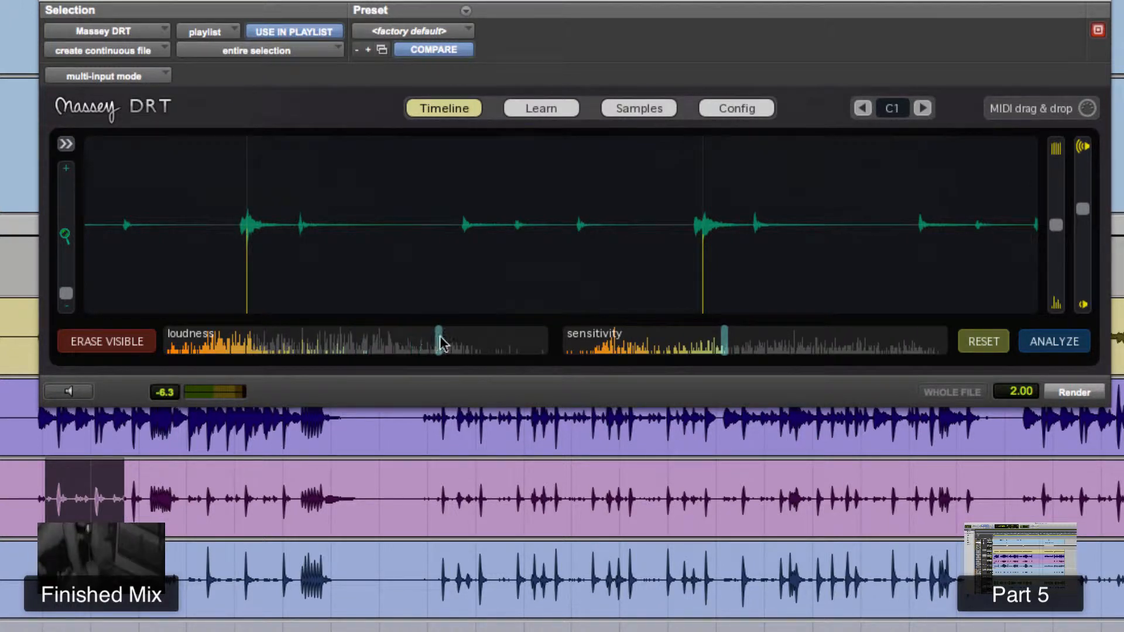
drag(518, 344, 490, 350)
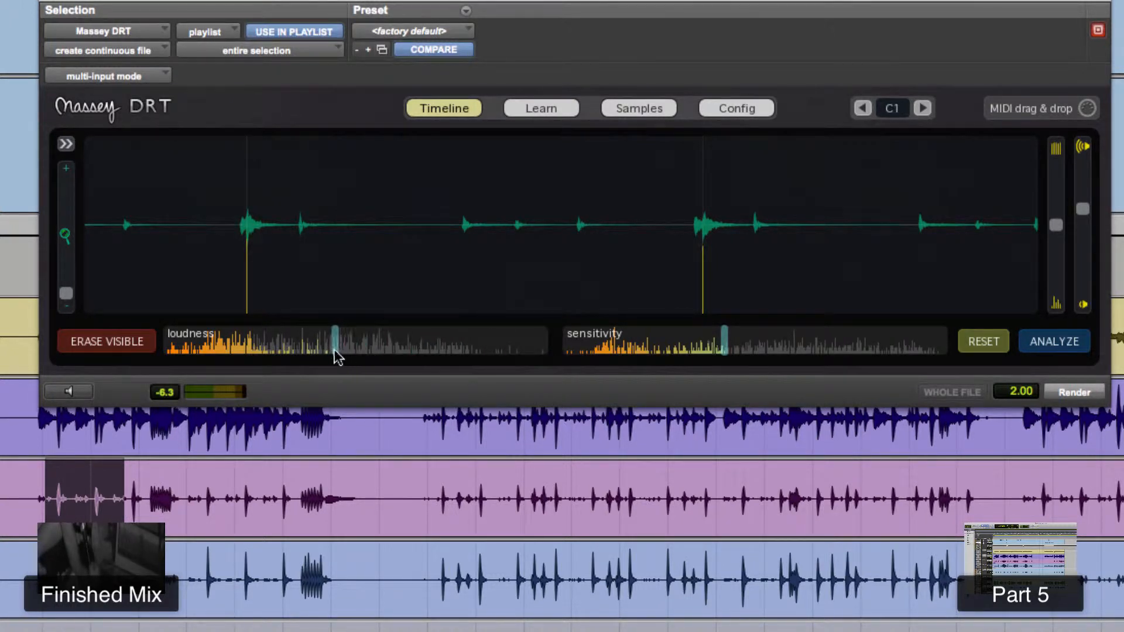
drag(325, 356, 346, 360)
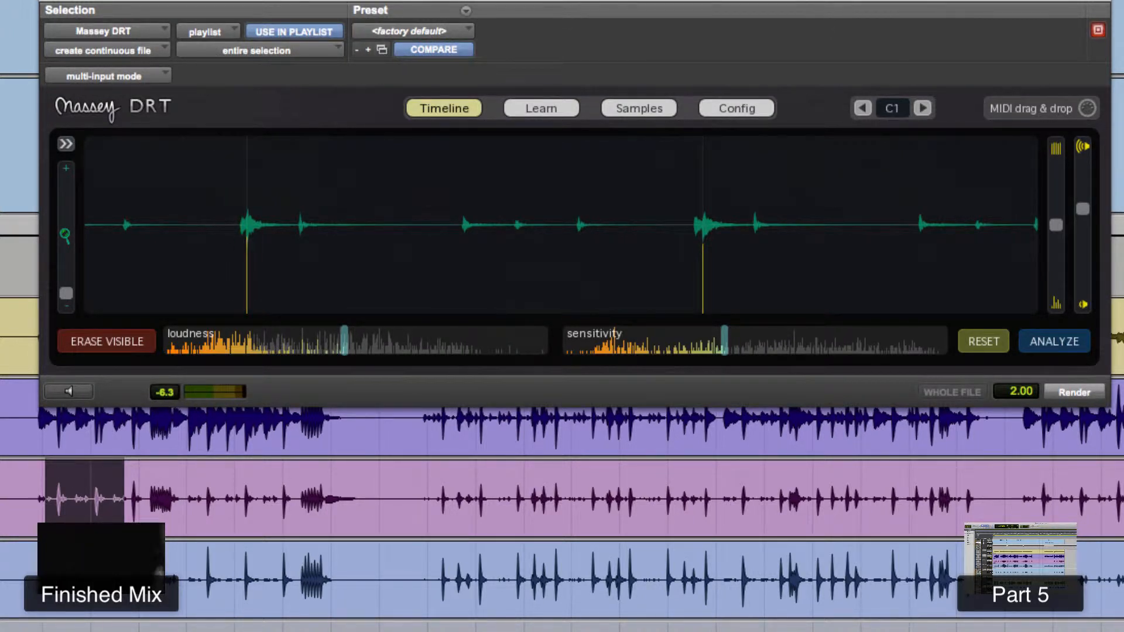
Step: Isolate each of the first three flammed snare hits in the opening and add a trigger at its missed first attack
drag(51, 477, 74, 476)
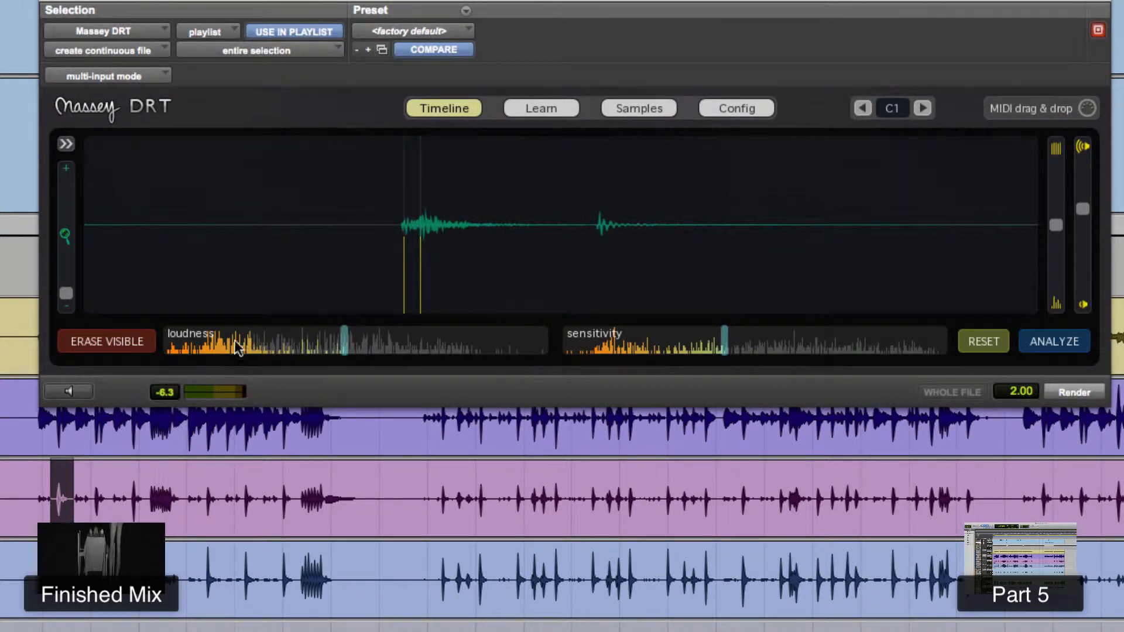
drag(85, 483, 109, 484)
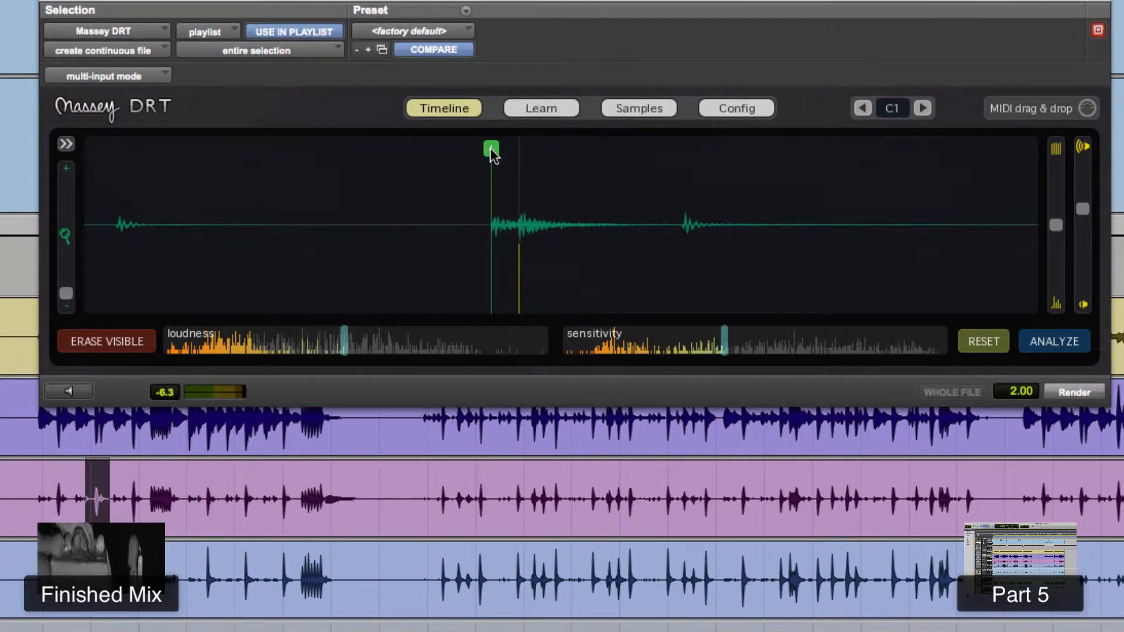
drag(129, 489, 142, 490)
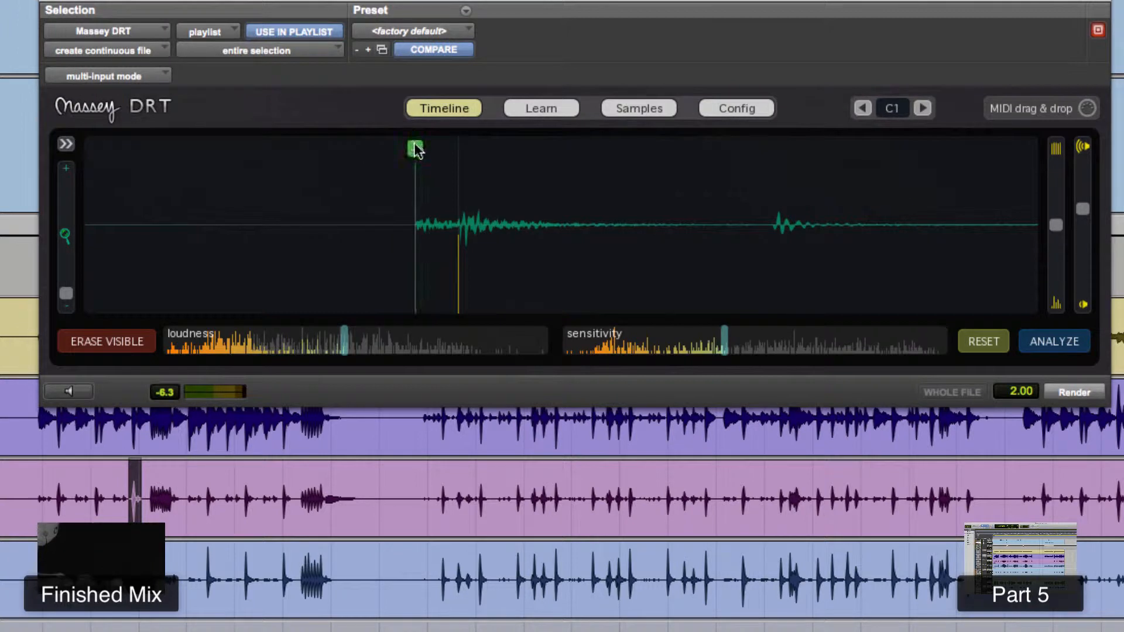
Step: Play back the fast run of quiet hits in the opening and add a trigger at every missed hit
drag(147, 498, 183, 490)
key(space)
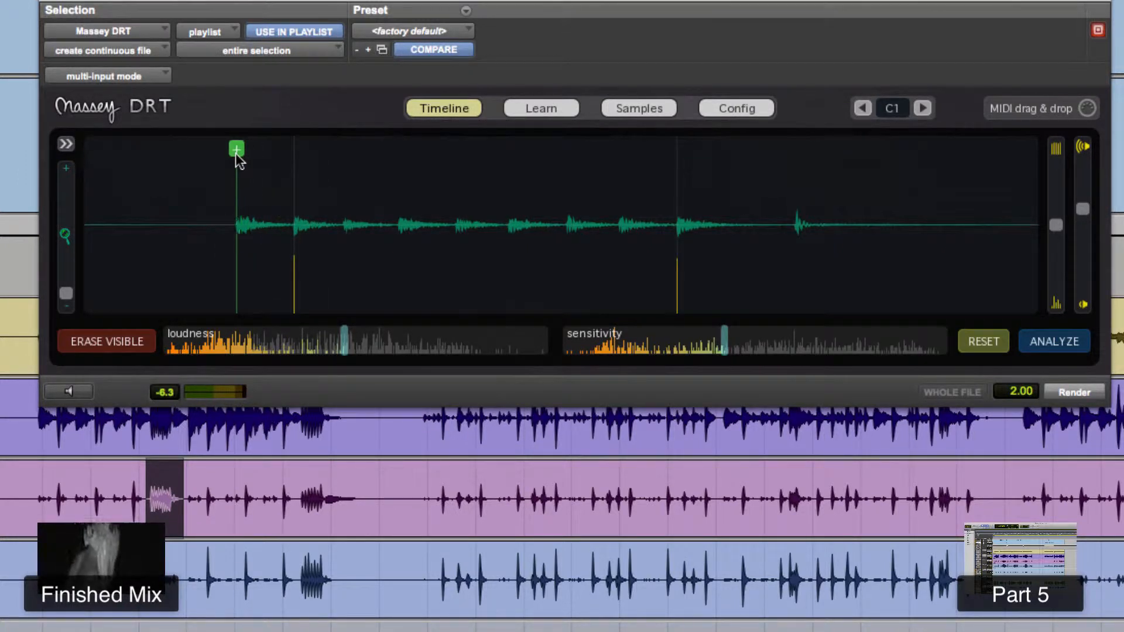
click(234, 153)
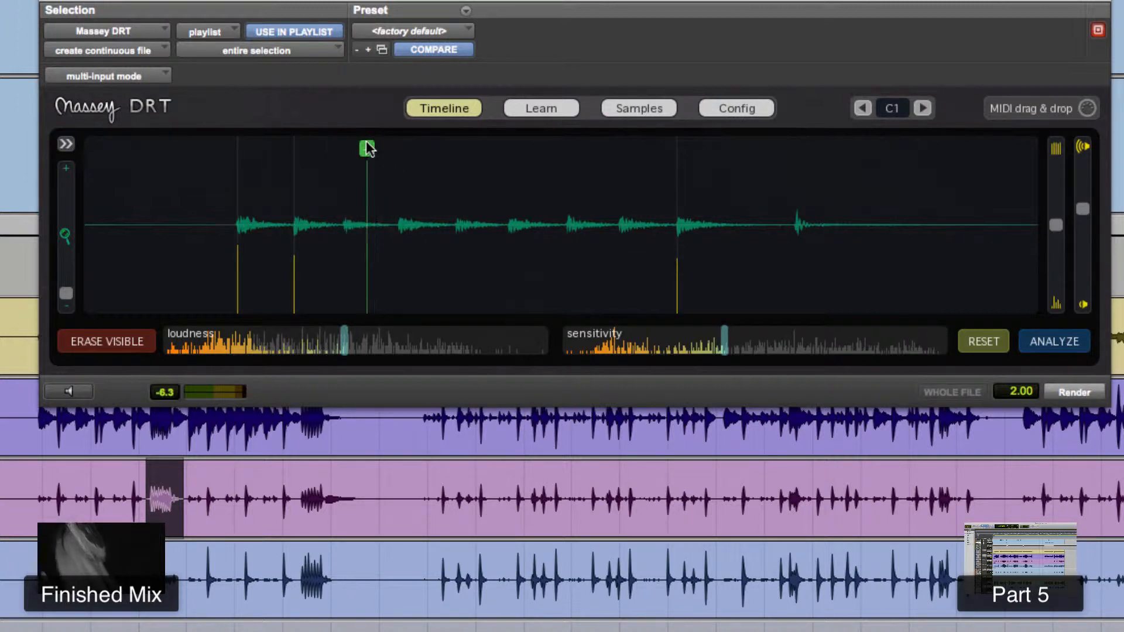
click(344, 151)
click(399, 151)
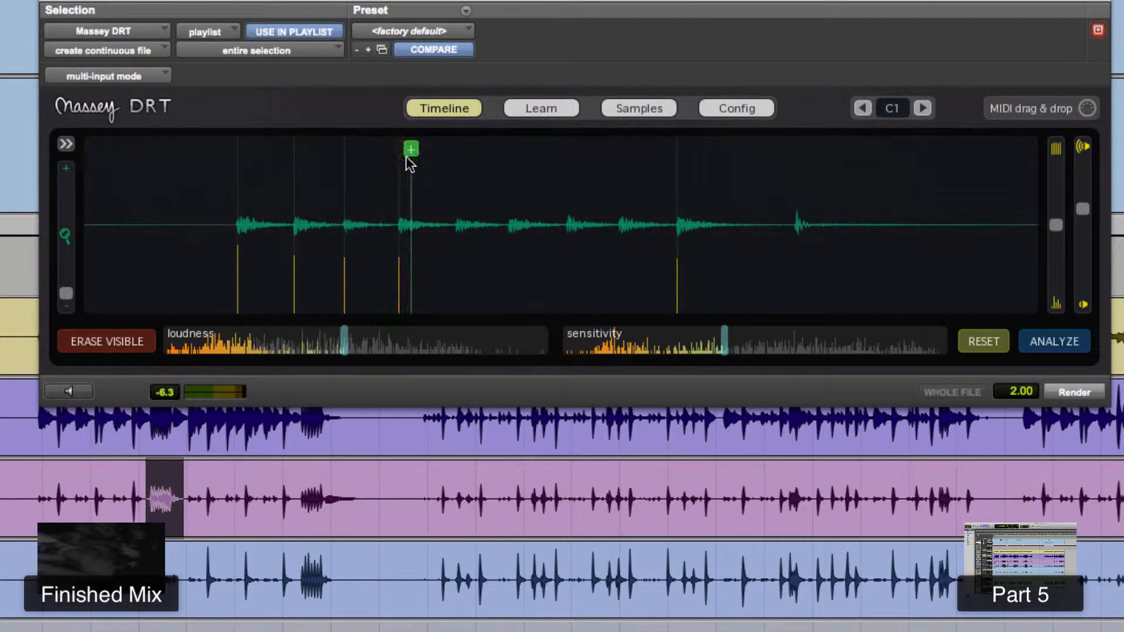
click(458, 156)
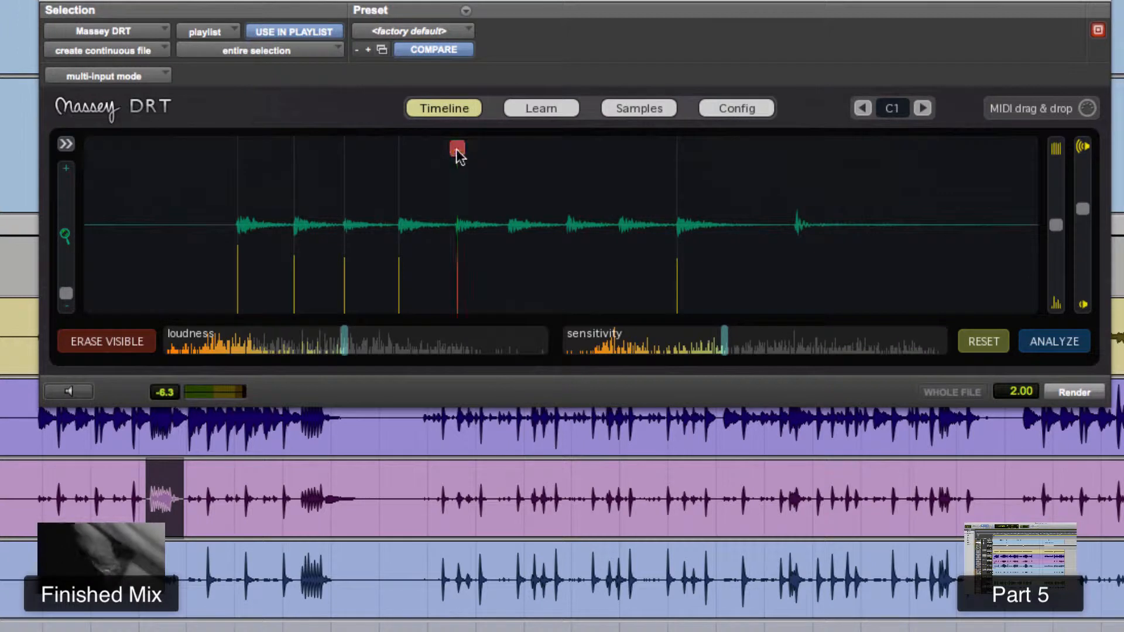
click(509, 156)
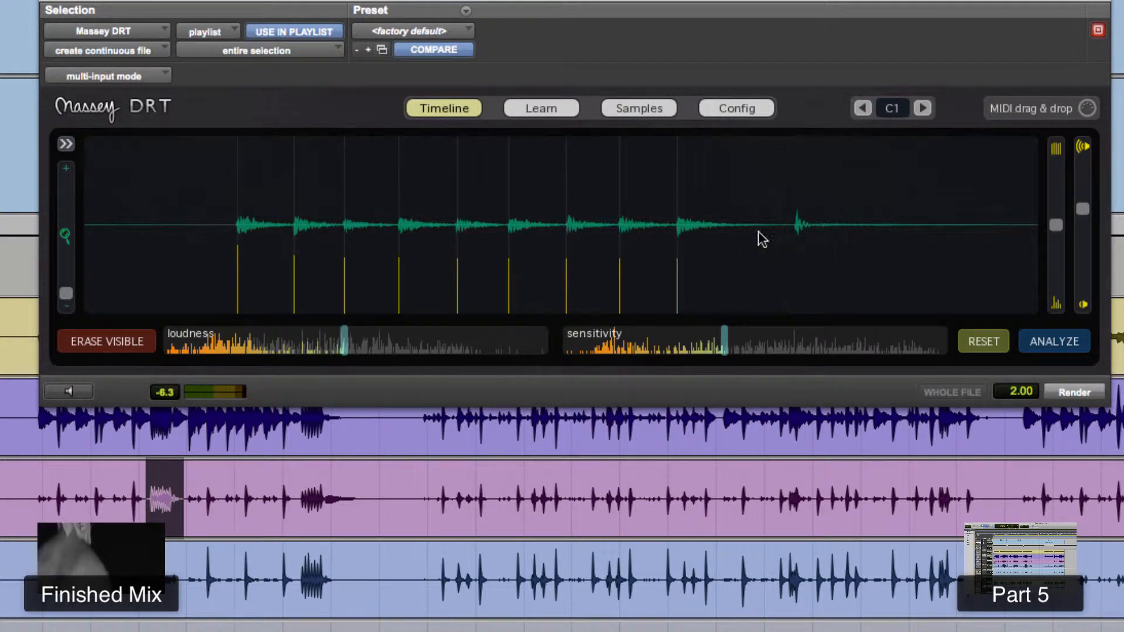
Step: Play back the first phrase after the opening gap and add a trigger at the soft grace note before its second loud hit
drag(198, 494, 504, 487)
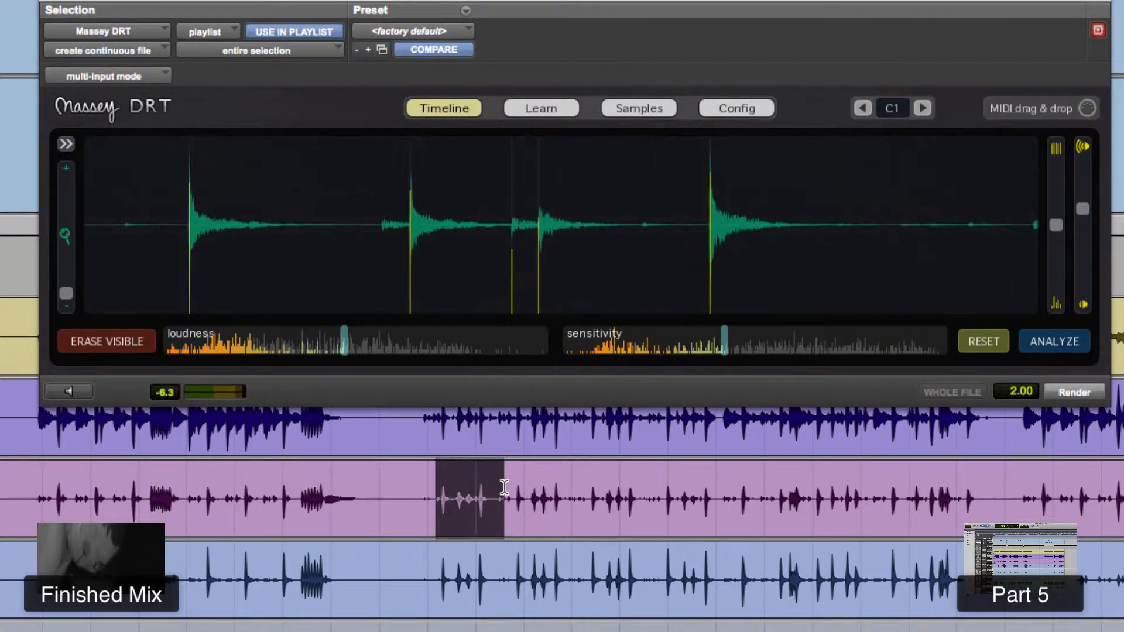
key(space)
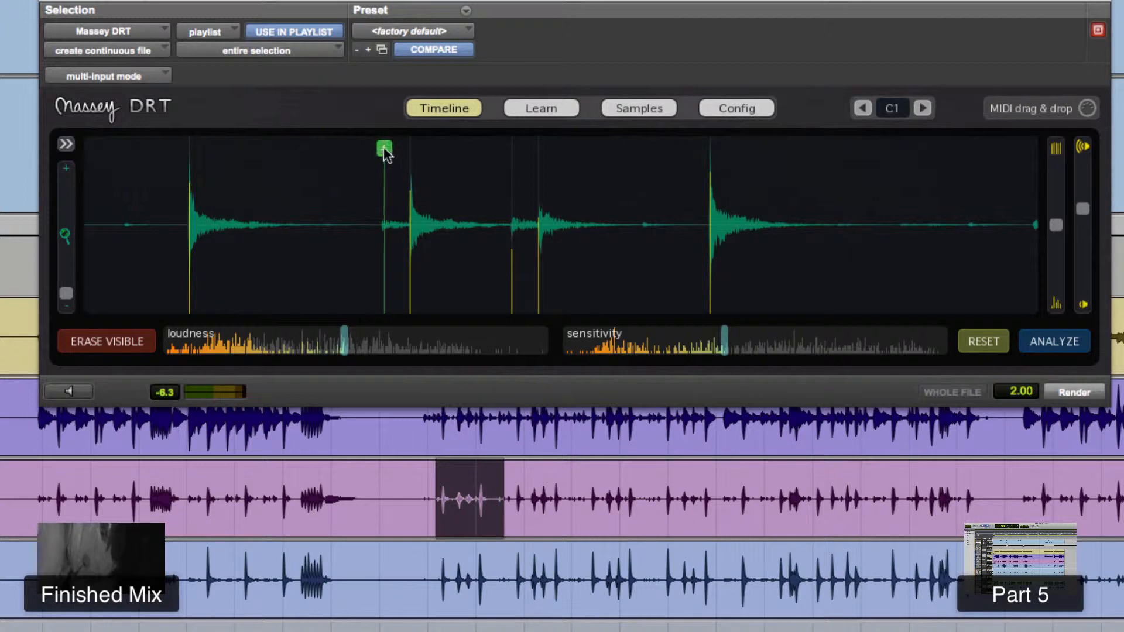
click(381, 151)
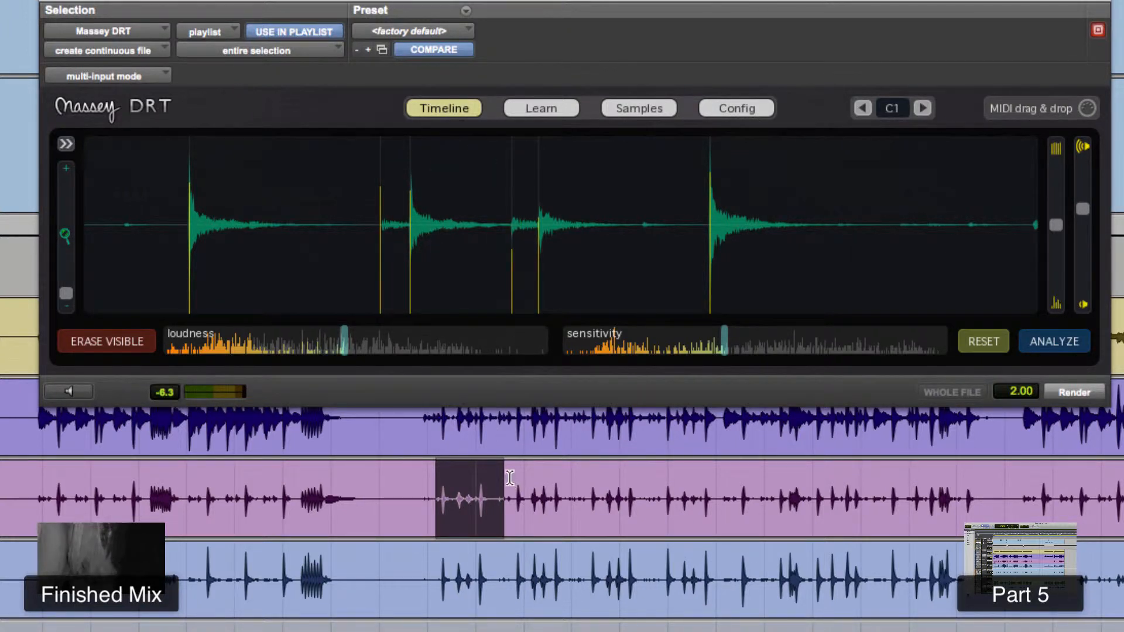
Step: Check the following phrases up to the section's end, adding a trigger at the missed grace note before the third loud hit of one phrase
drag(510, 478, 717, 488)
click(588, 481)
click(666, 488)
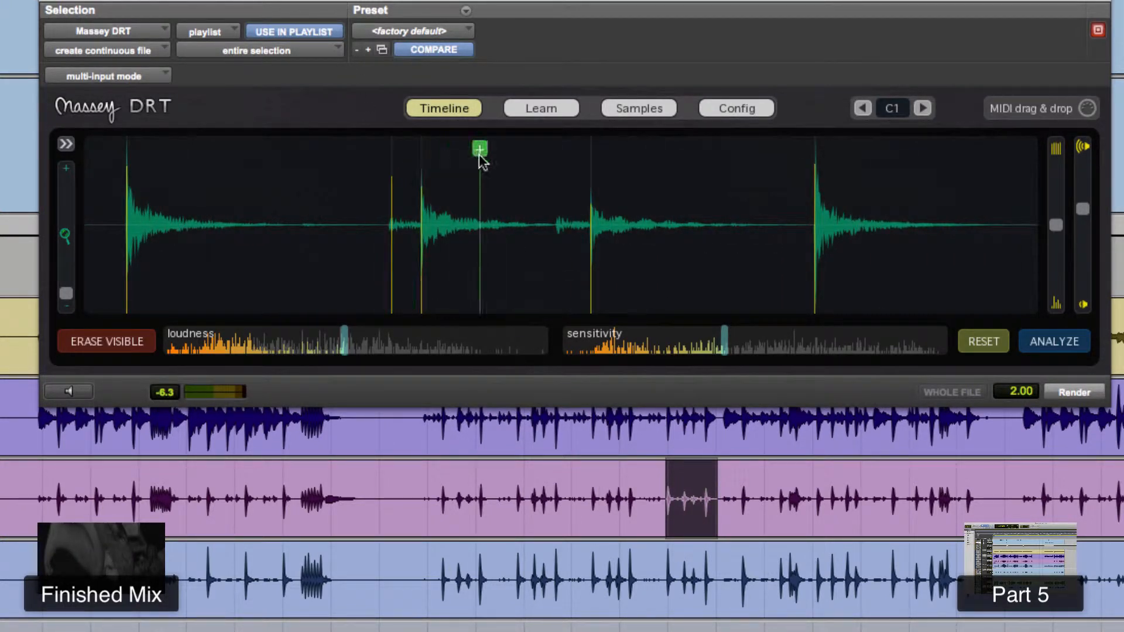
click(558, 151)
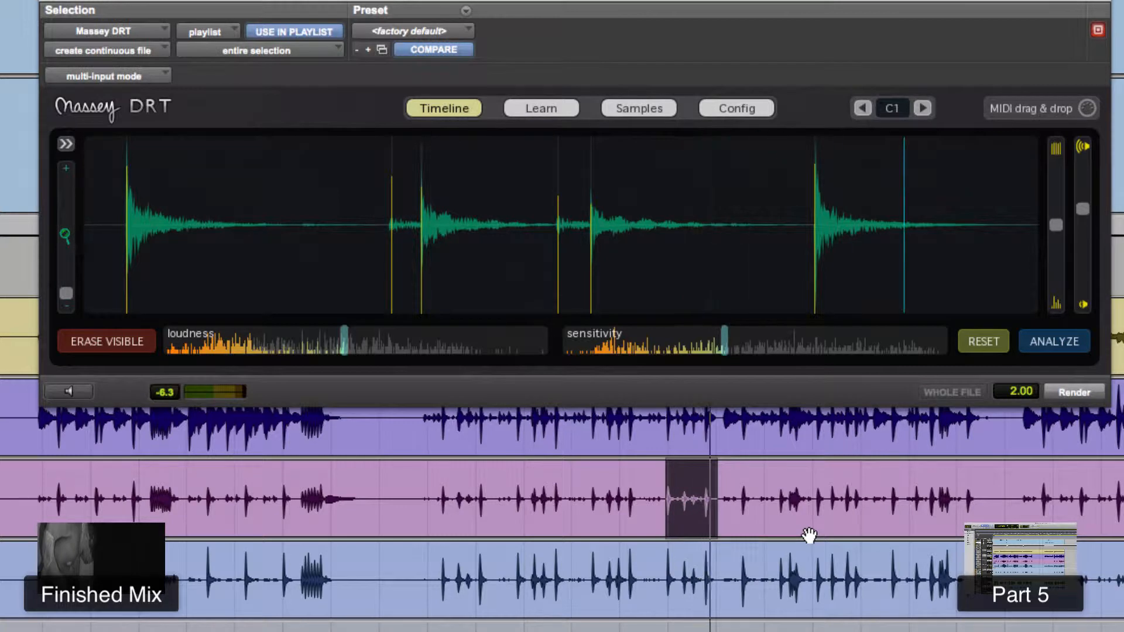
drag(733, 485, 1116, 477)
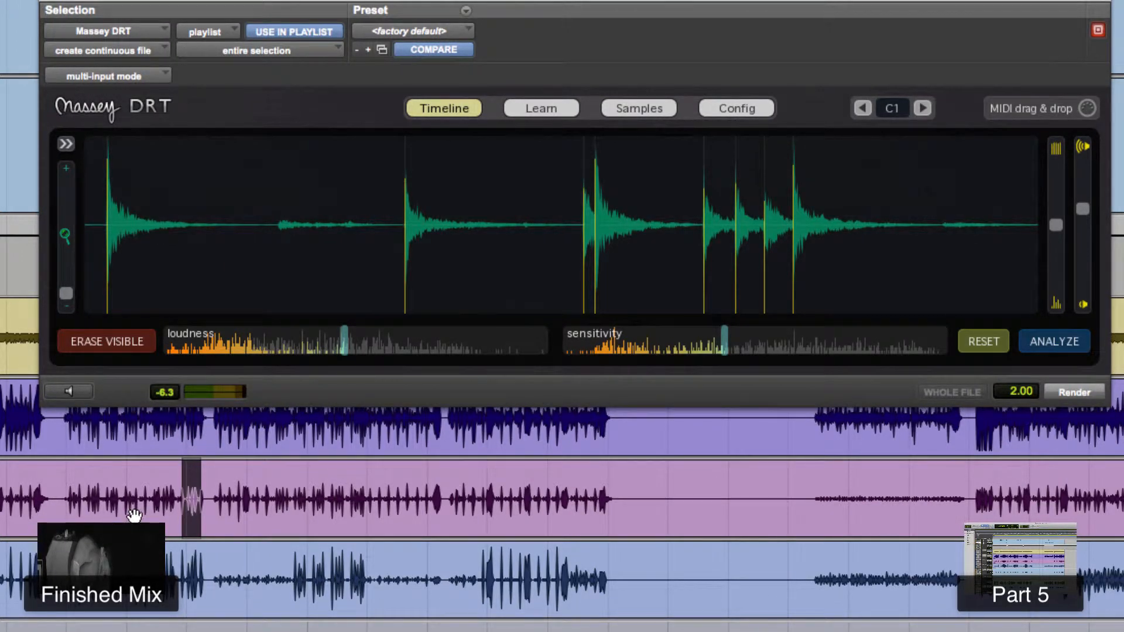
Step: Review the whole clip's triggers, then play back the quiet section after the long break and delete its two false triggers
double_click(136, 485)
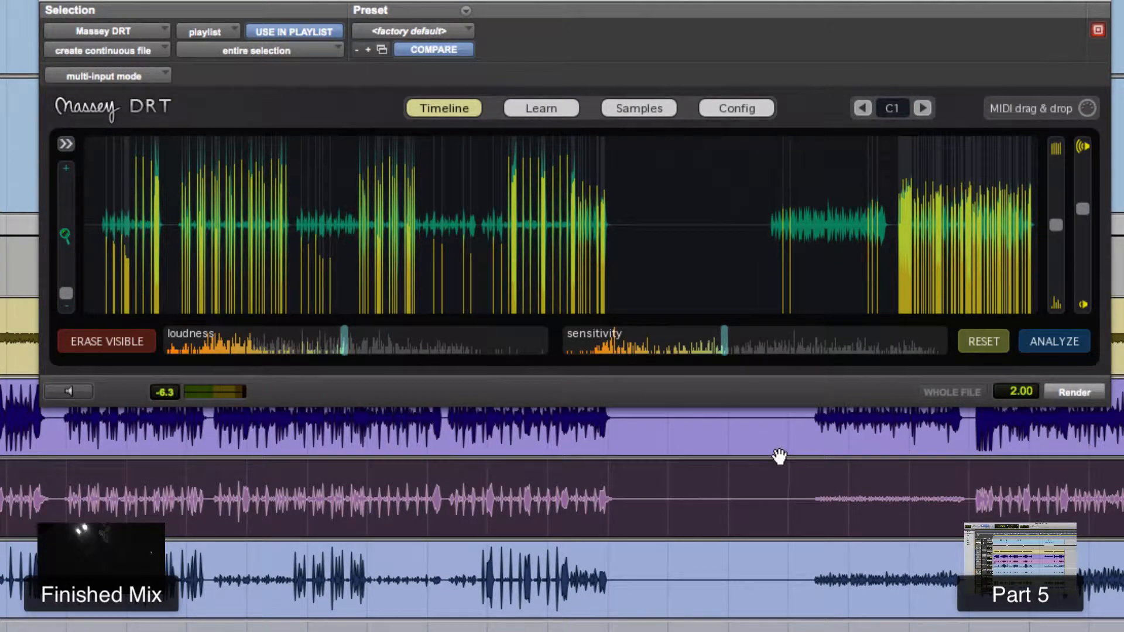
click(801, 473)
drag(802, 472, 924, 489)
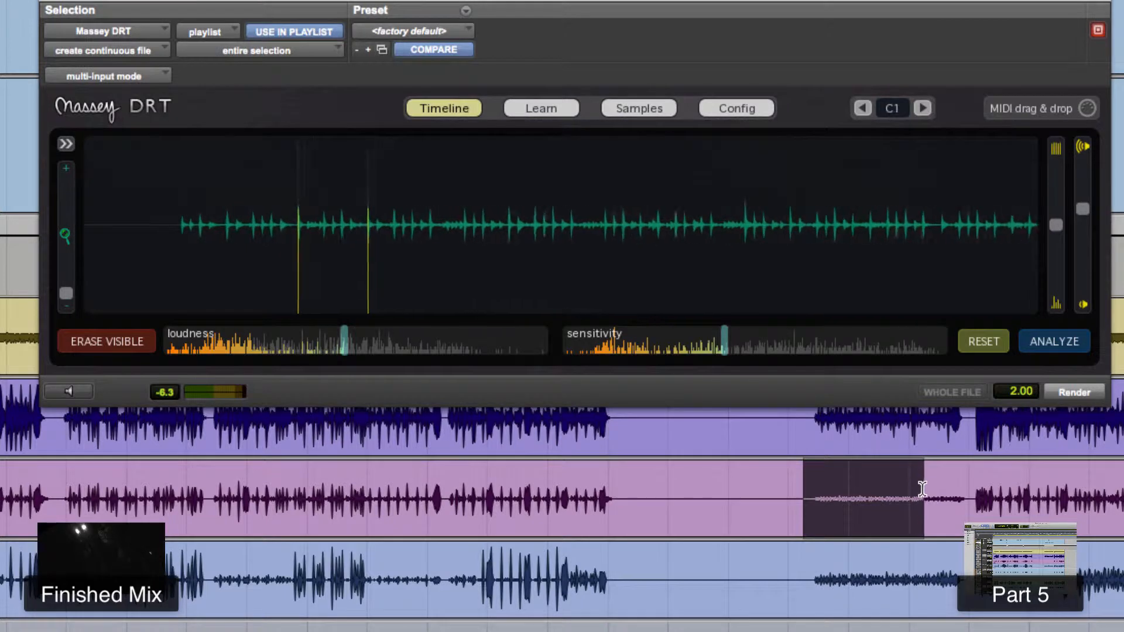
key(space)
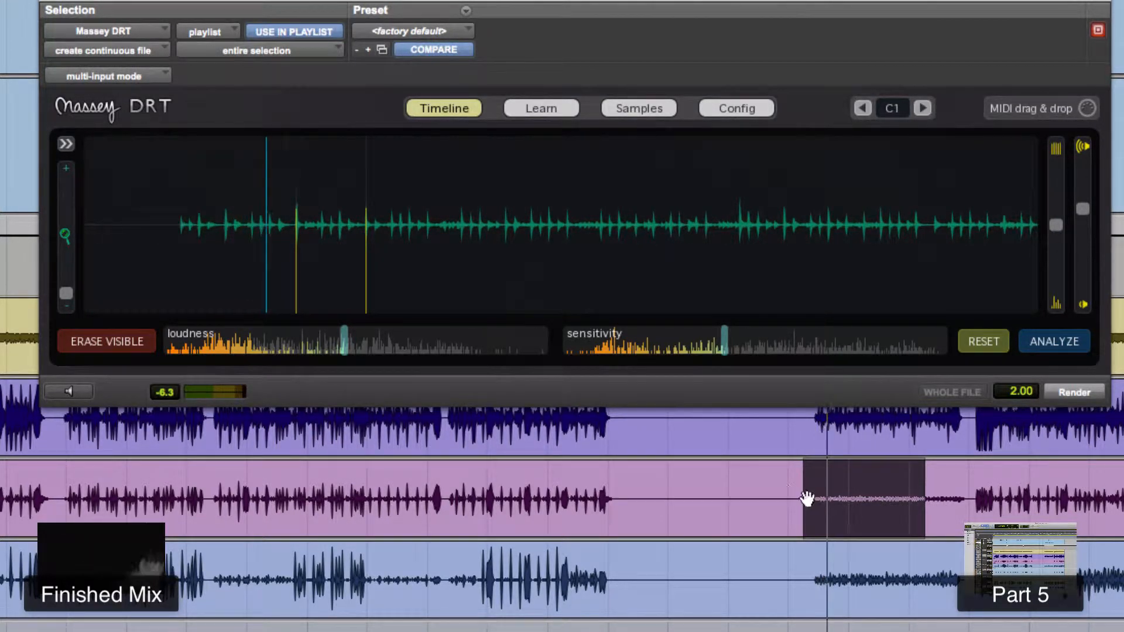
click(295, 149)
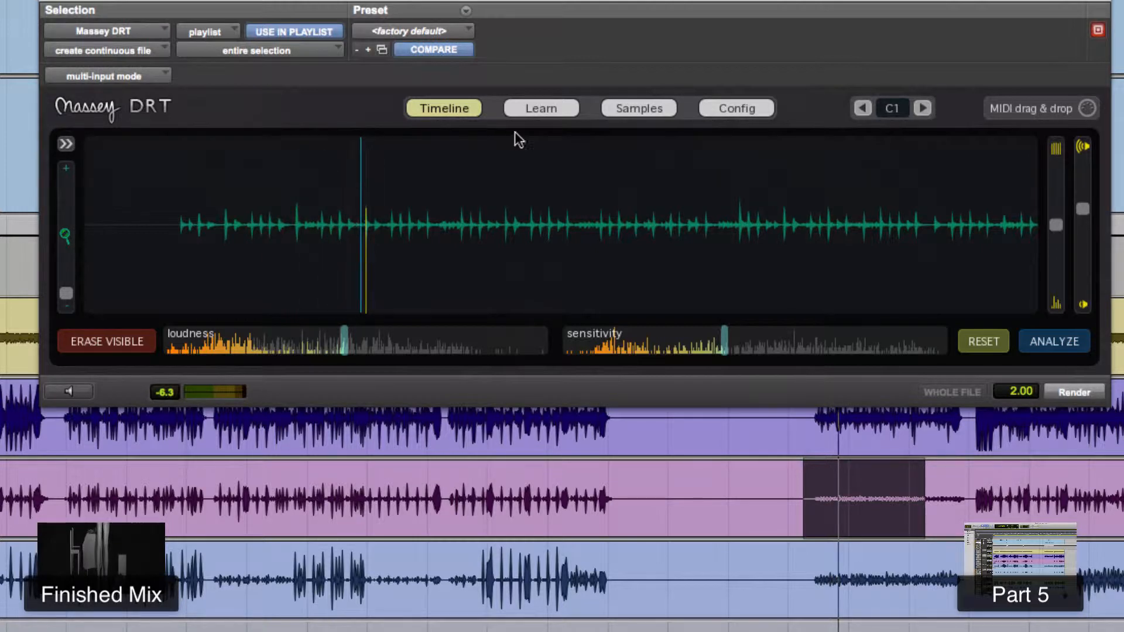
click(364, 148)
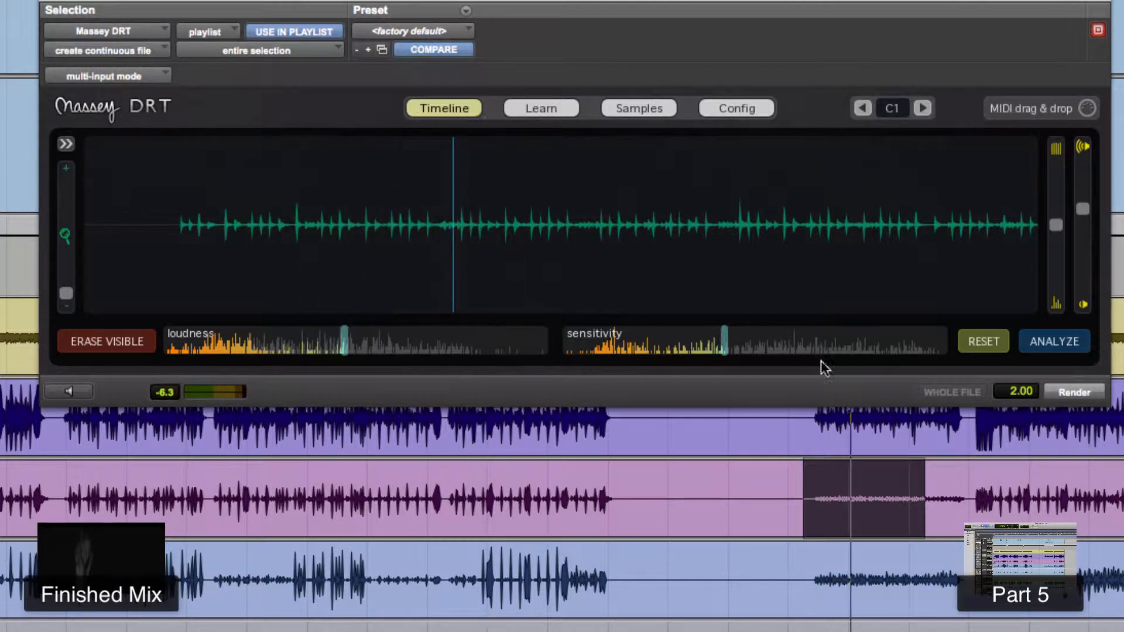
Step: Play back the louder peaks of the quiet section on the OH track to check for missed snare hits
drag(906, 410, 923, 418)
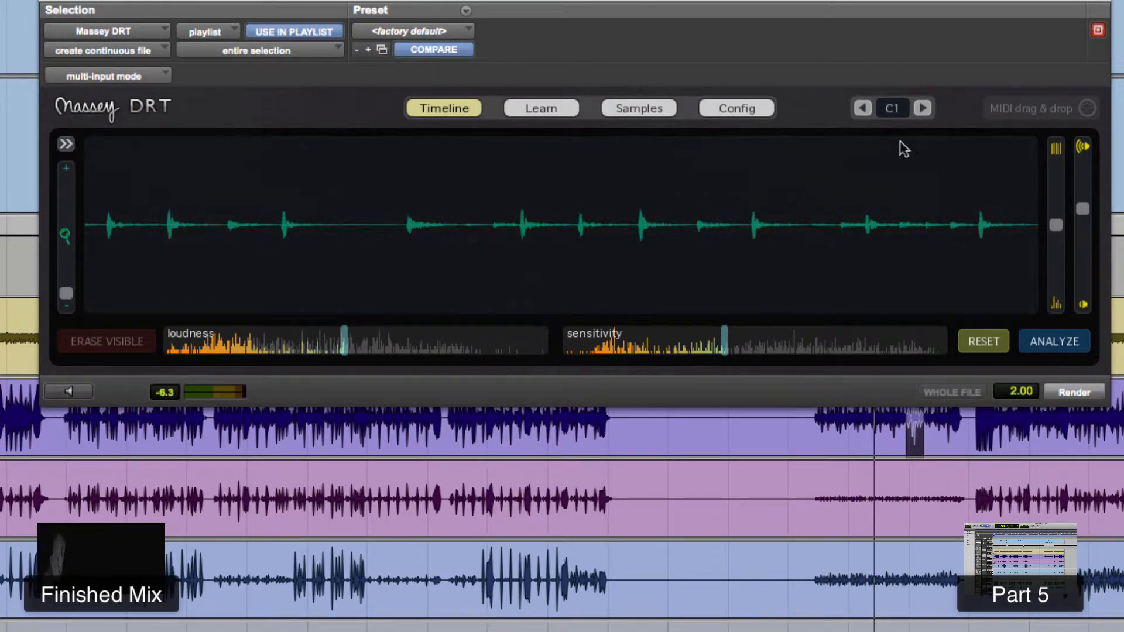
drag(900, 0, 908, 0)
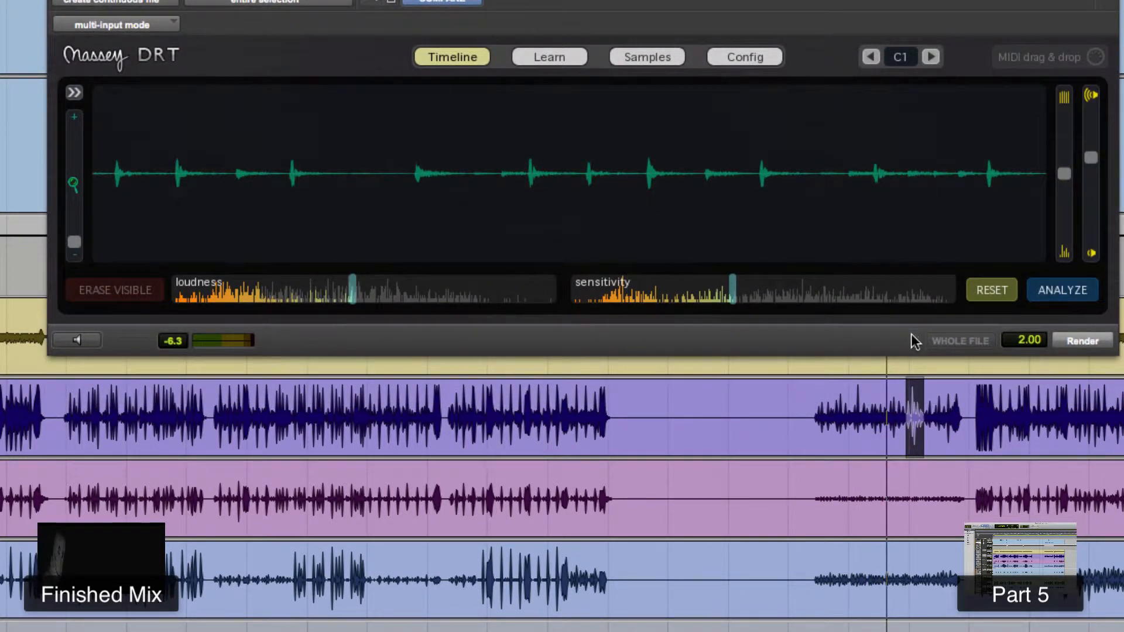
key(space)
key(space)
key(t)
key(t)
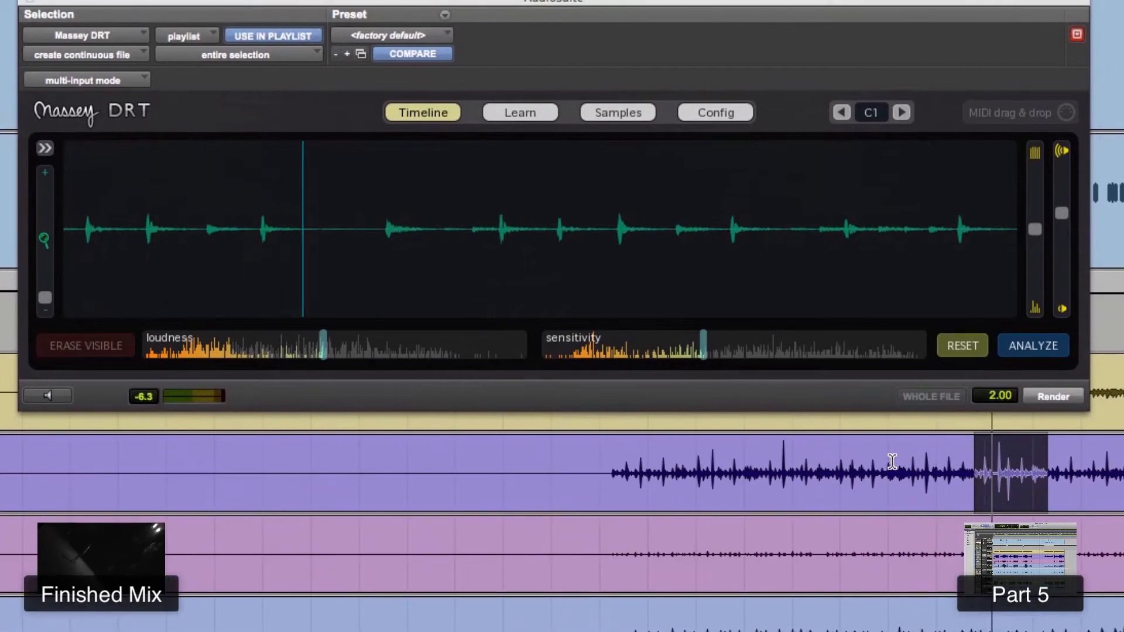
click(1037, 455)
key(space)
key(space)
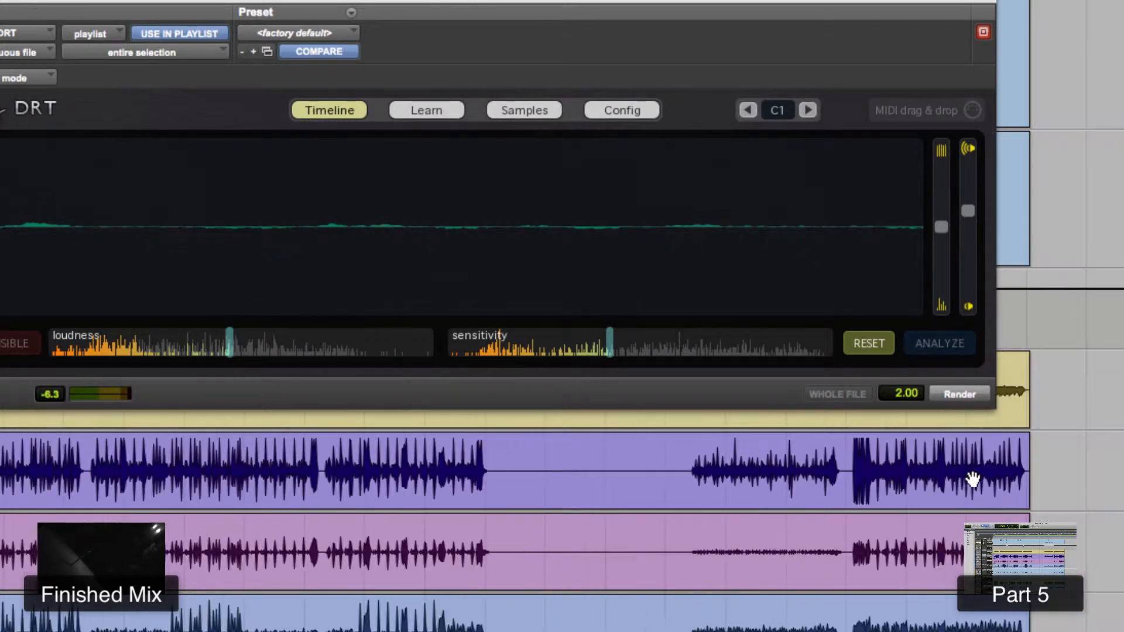
Step: Select the rest of the quiet section on the OH track and delete its three false triggers
drag(848, 454, 702, 465)
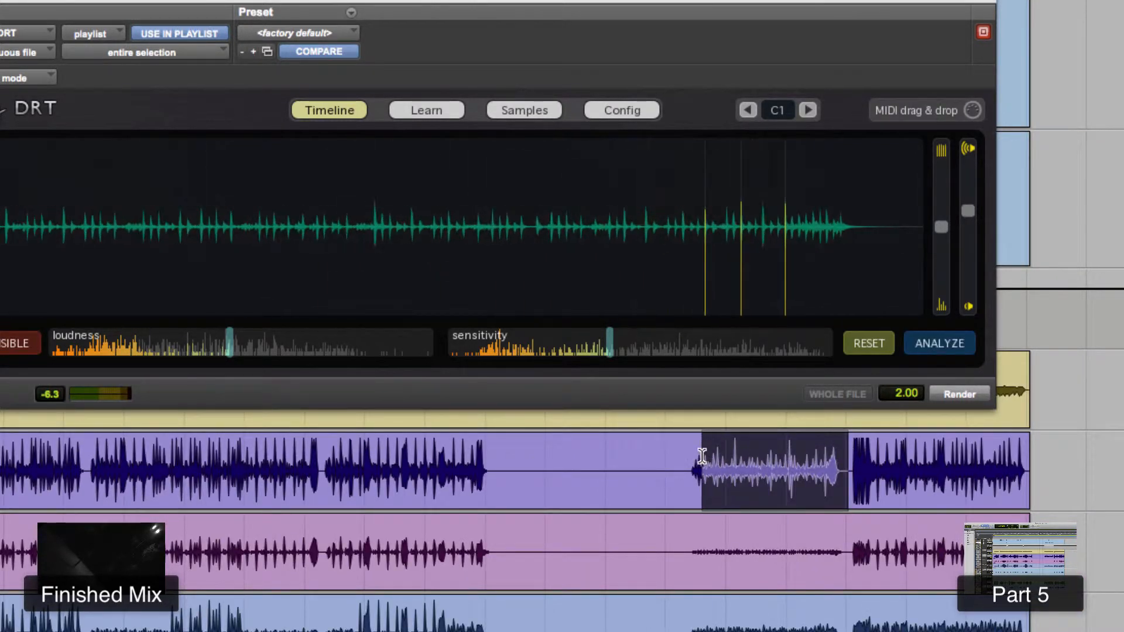
click(703, 145)
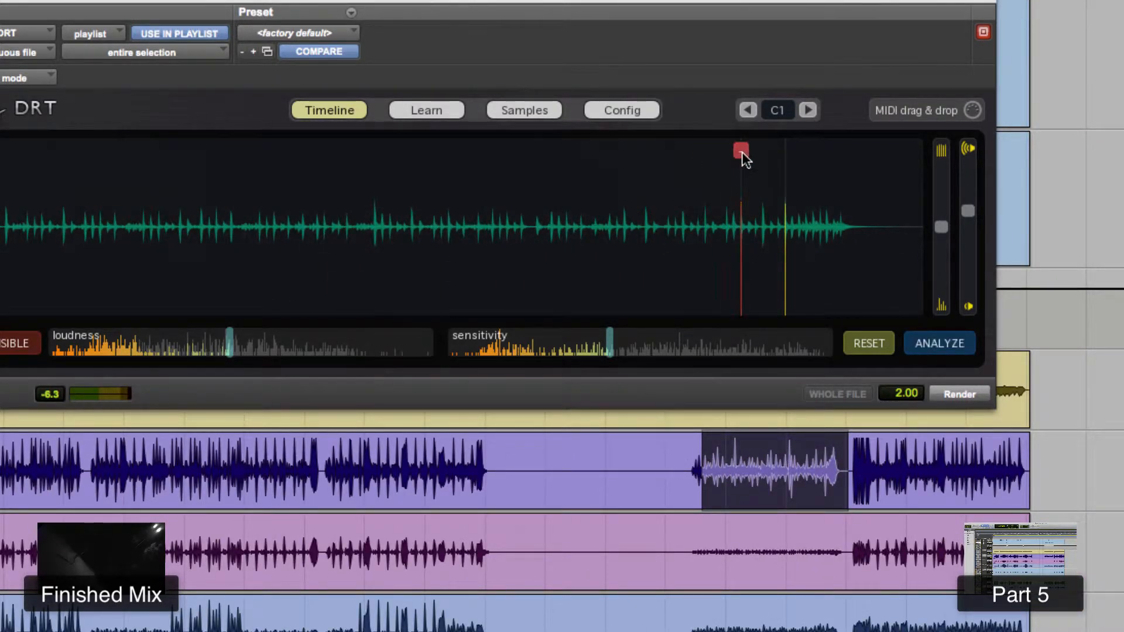
click(742, 154)
click(781, 153)
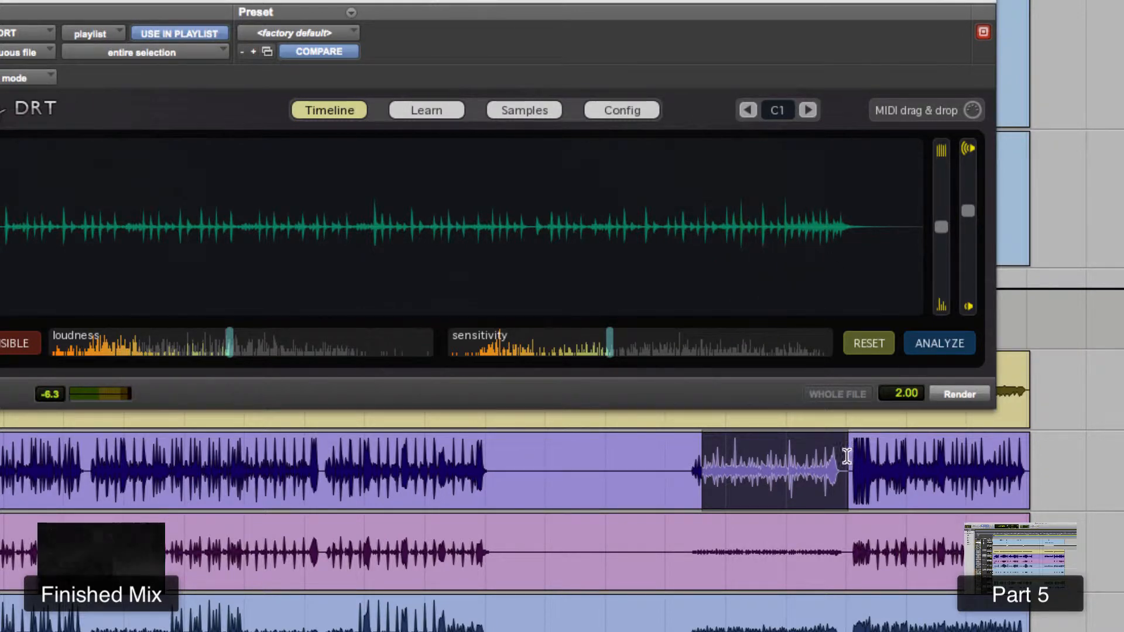
Step: Check the triggers at the start of the final section, then place the entire SB clip's MIDI triggers at the start of the SnRep track
drag(848, 456, 881, 461)
key(r)
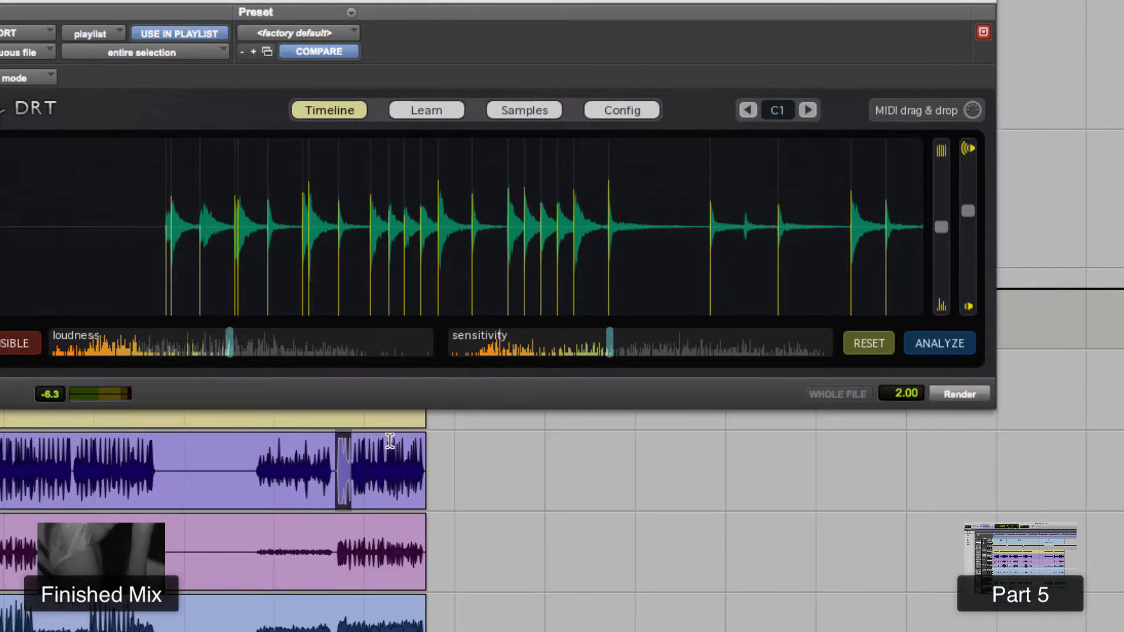
double_click(115, 453)
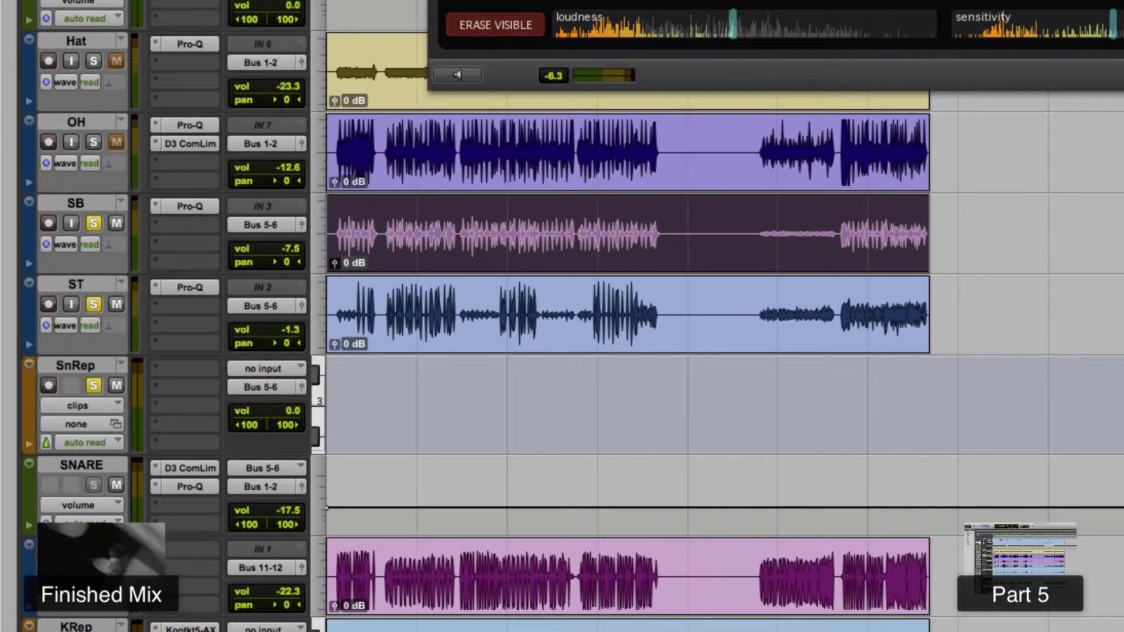
drag(962, 58, 376, 440)
drag(468, 430, 374, 409)
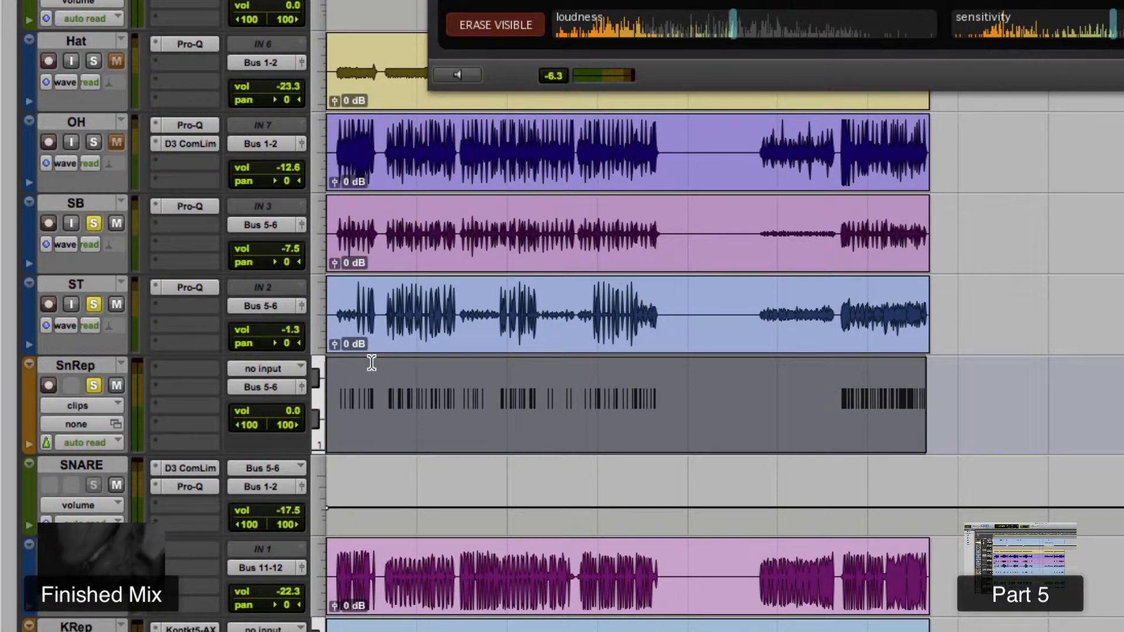
Step: Insert the multichannel Native instrument Kontakt 5-AAX (stereo) on the SnRep track
click(76, 365)
click(176, 369)
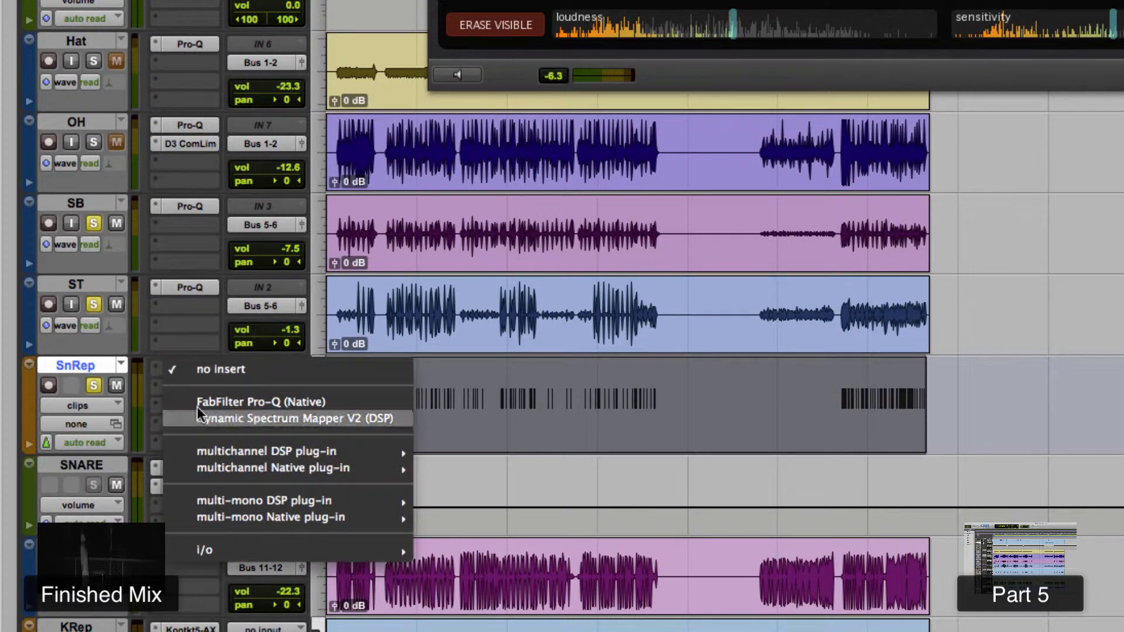
mouse_move(296, 467)
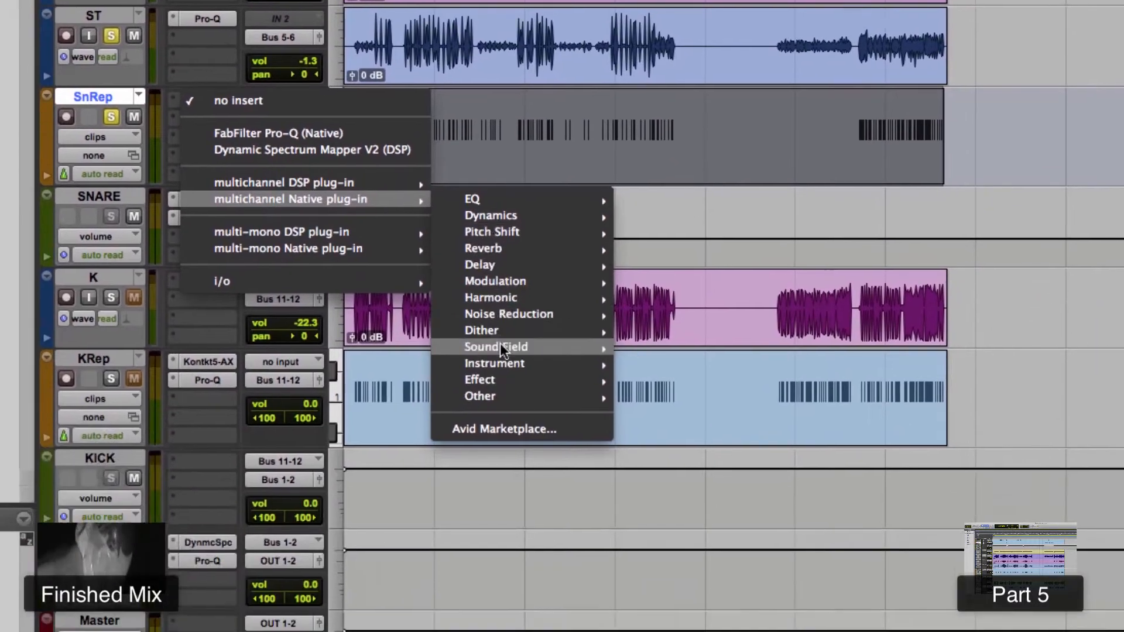
mouse_move(500, 362)
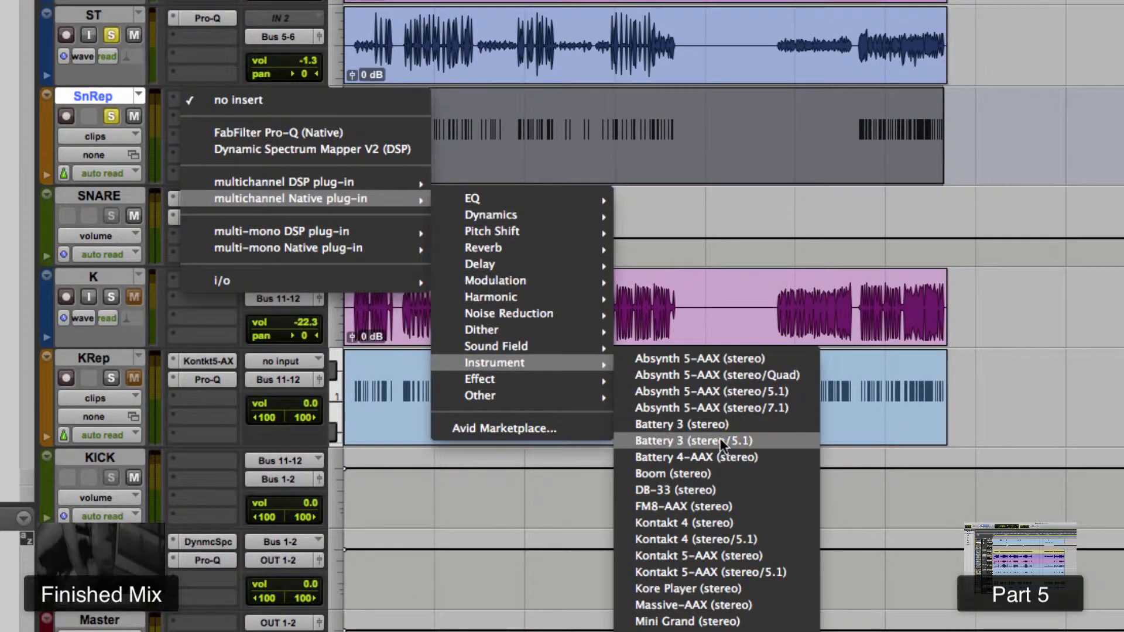
click(698, 552)
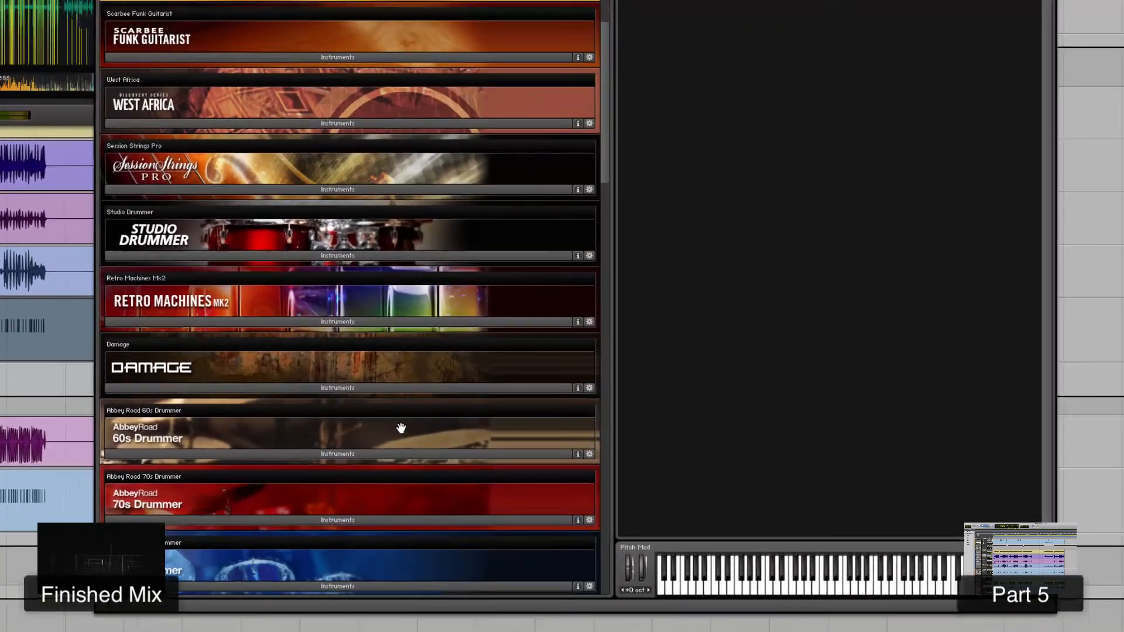
Step: Load the AR Modern White Kit from the Abbey Road Modern Drummer library and purge all its samples
scroll(400, 428, down, 5)
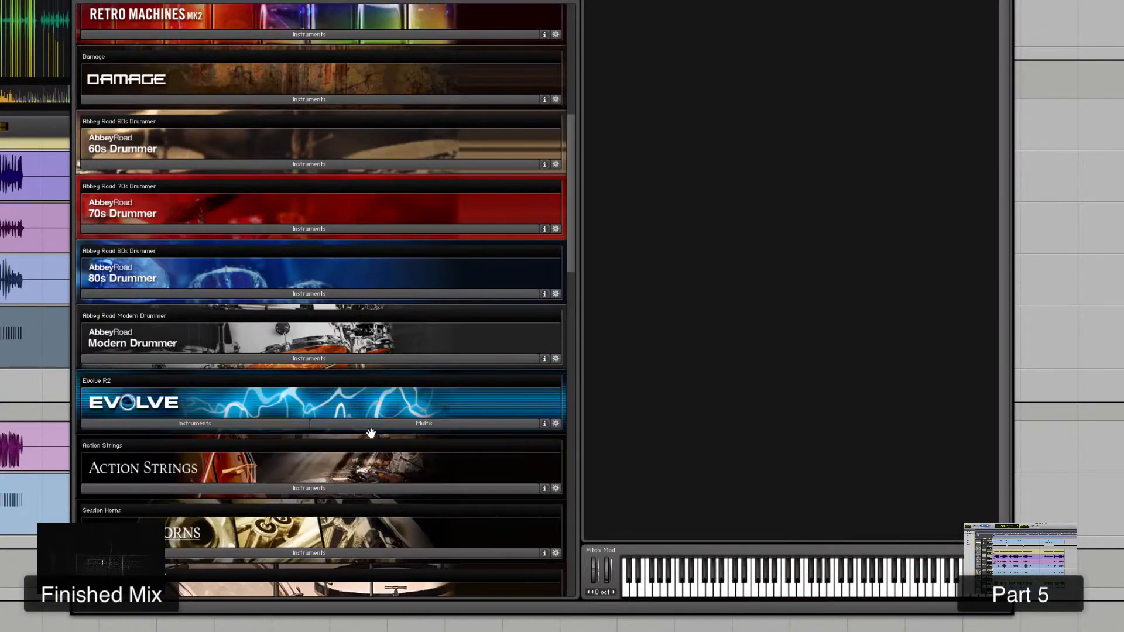
click(338, 356)
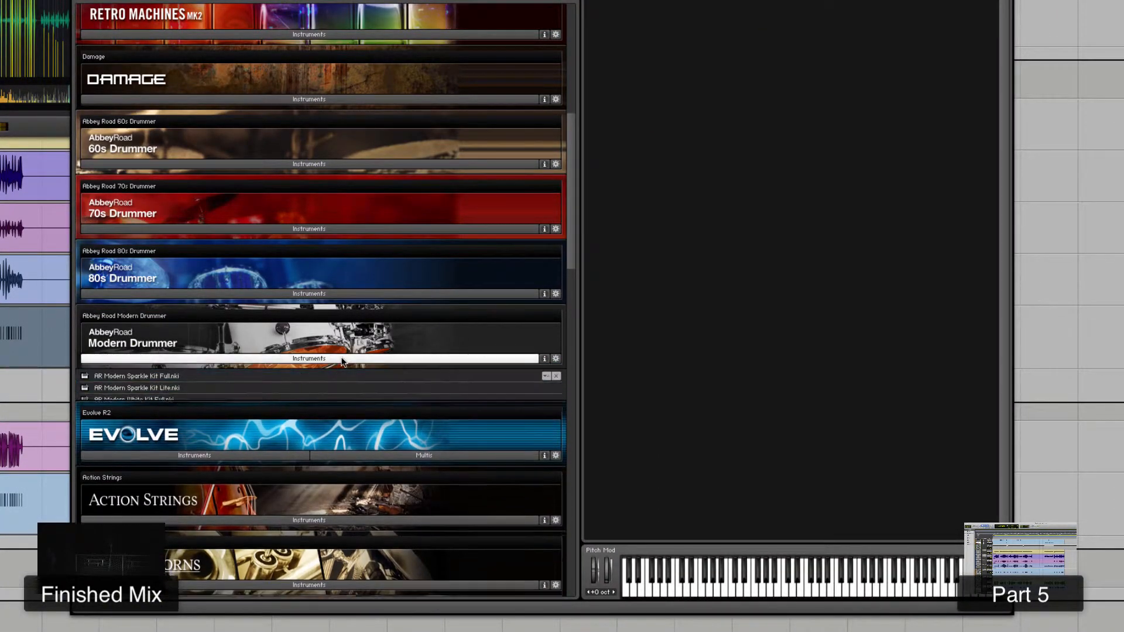
double_click(141, 400)
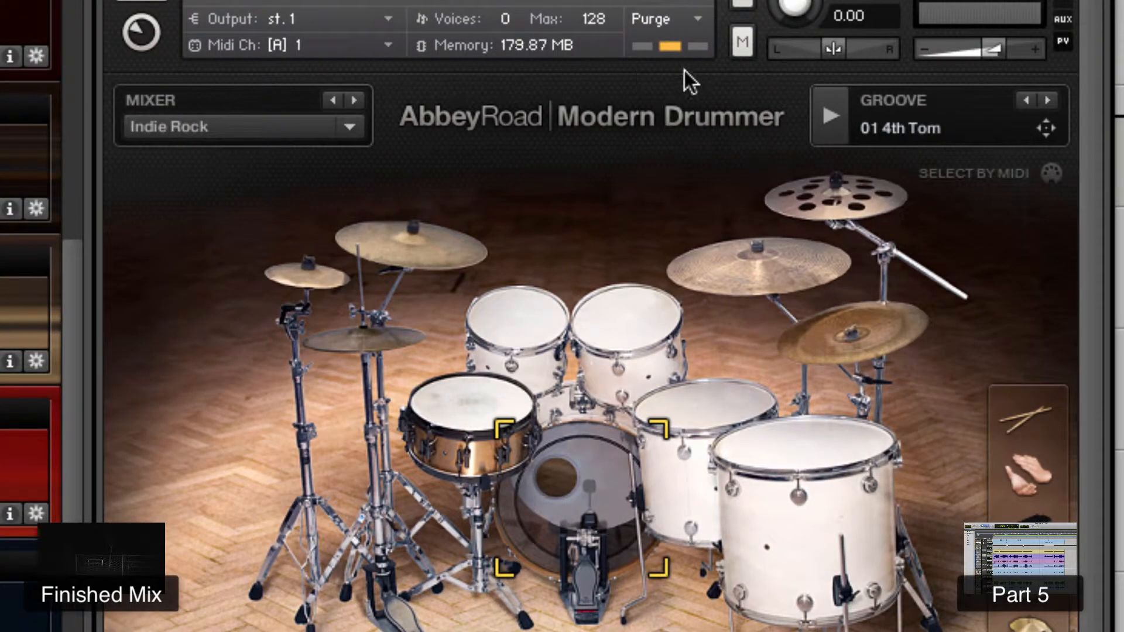
click(697, 19)
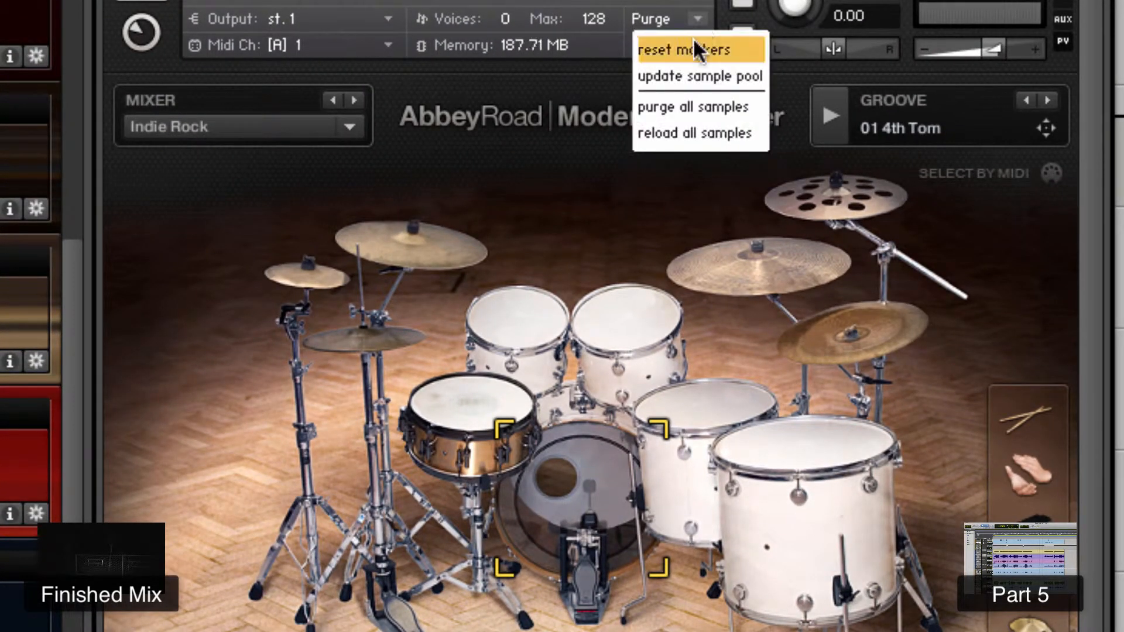
click(694, 106)
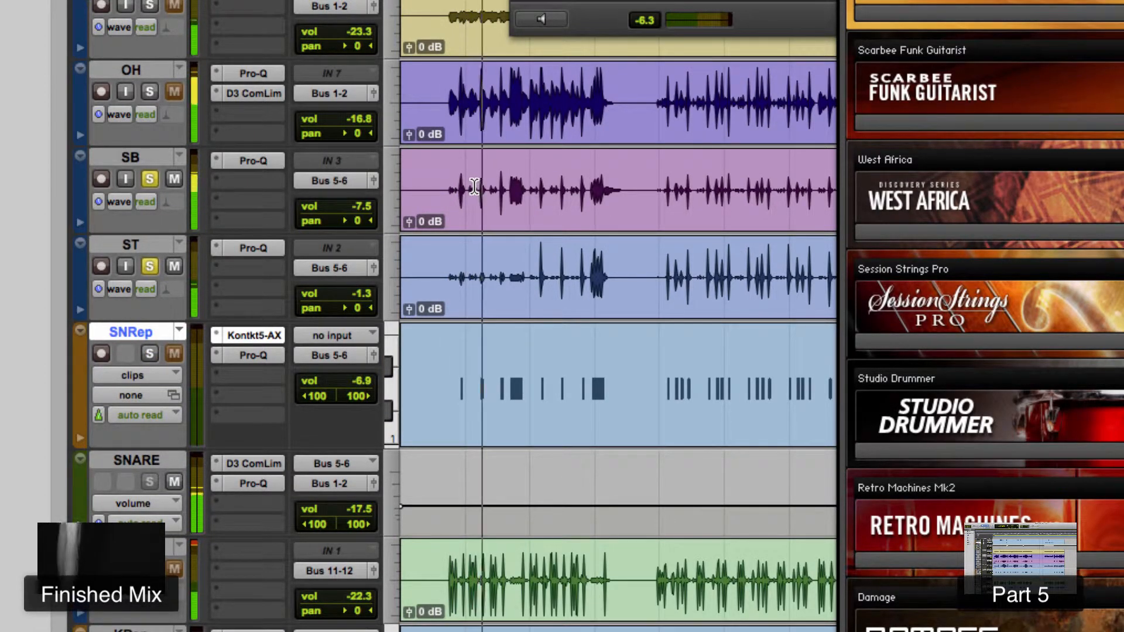
Step: Solo the SNRep track alongside the SB and ST mics and play back the first phrase after the opening gap
click(155, 351)
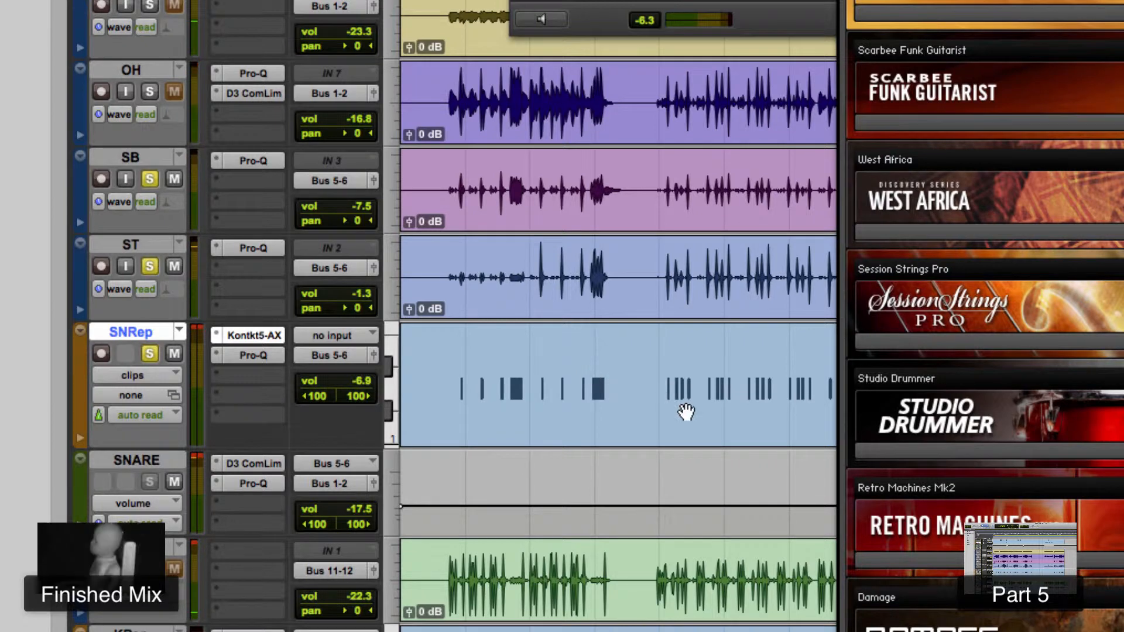
key(space)
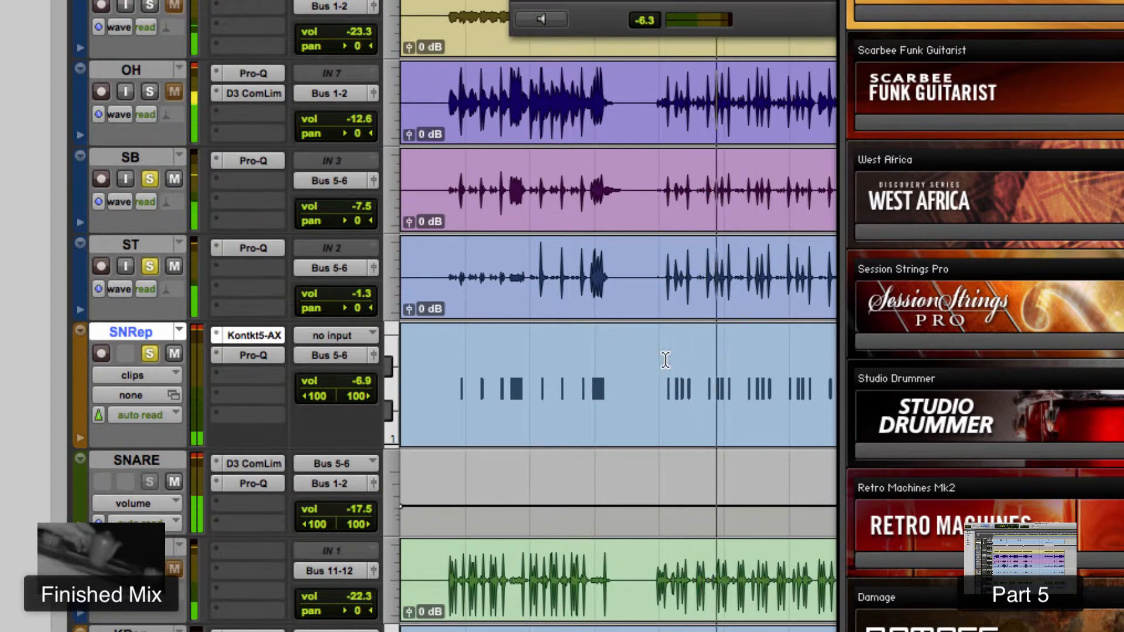
click(667, 361)
key(space)
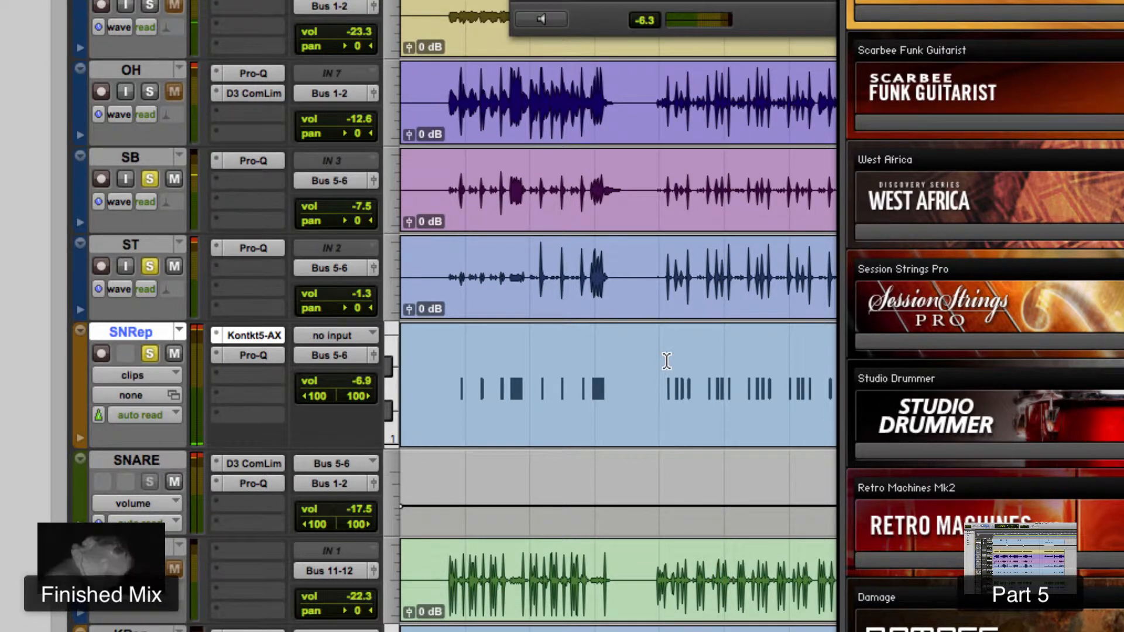
key(space)
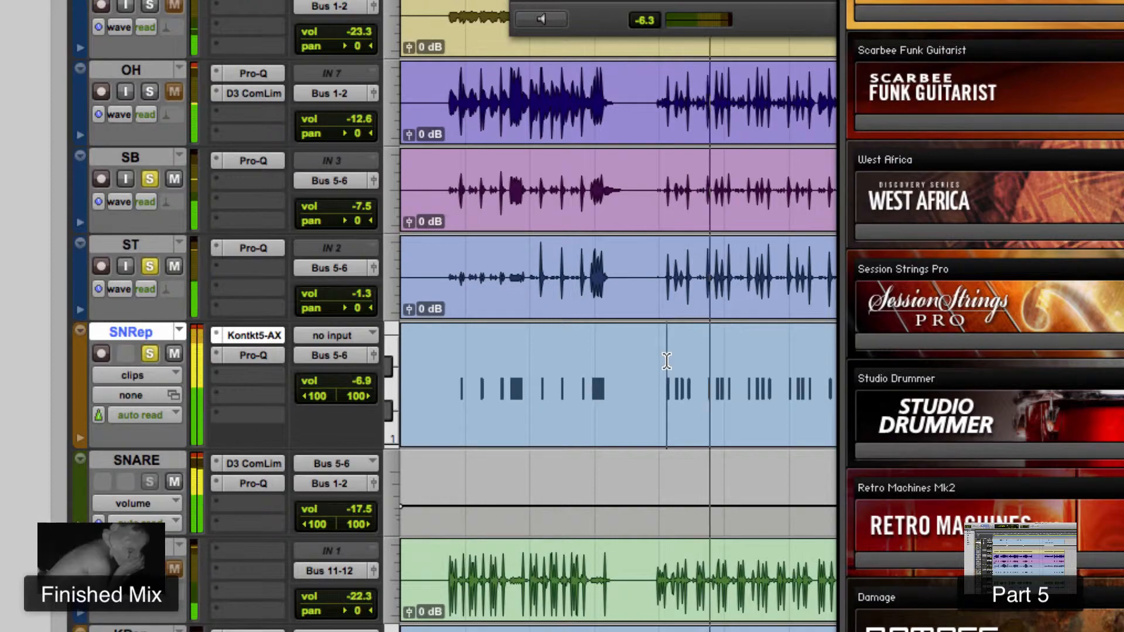
key(space)
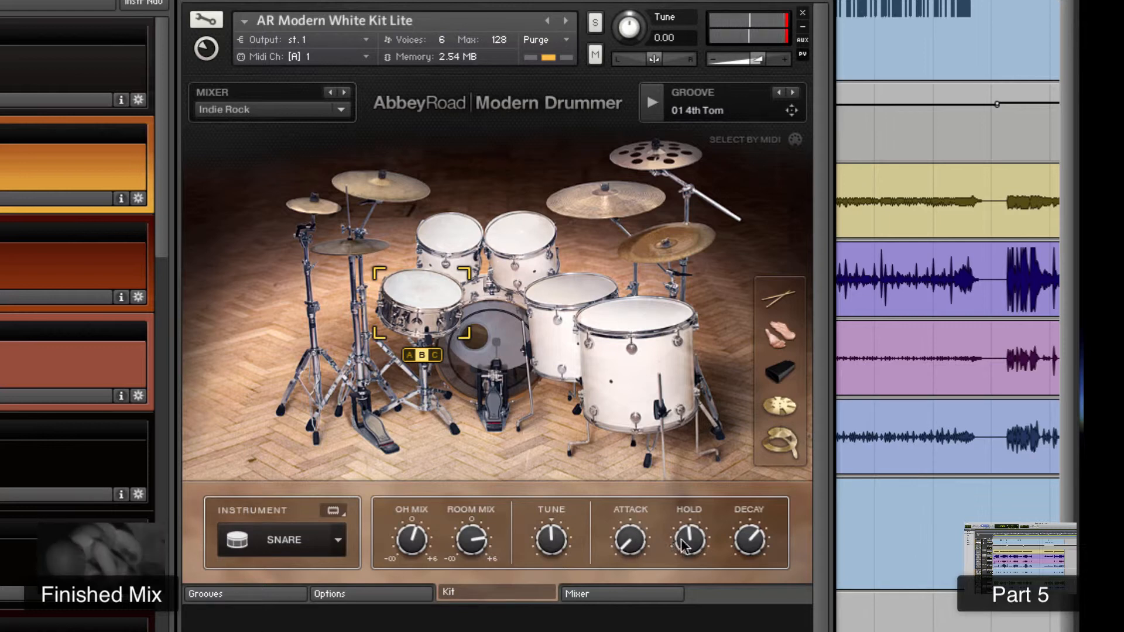
Step: Adjust the hold and decay of the Abbey Road kit's snare during playback
drag(688, 542, 692, 469)
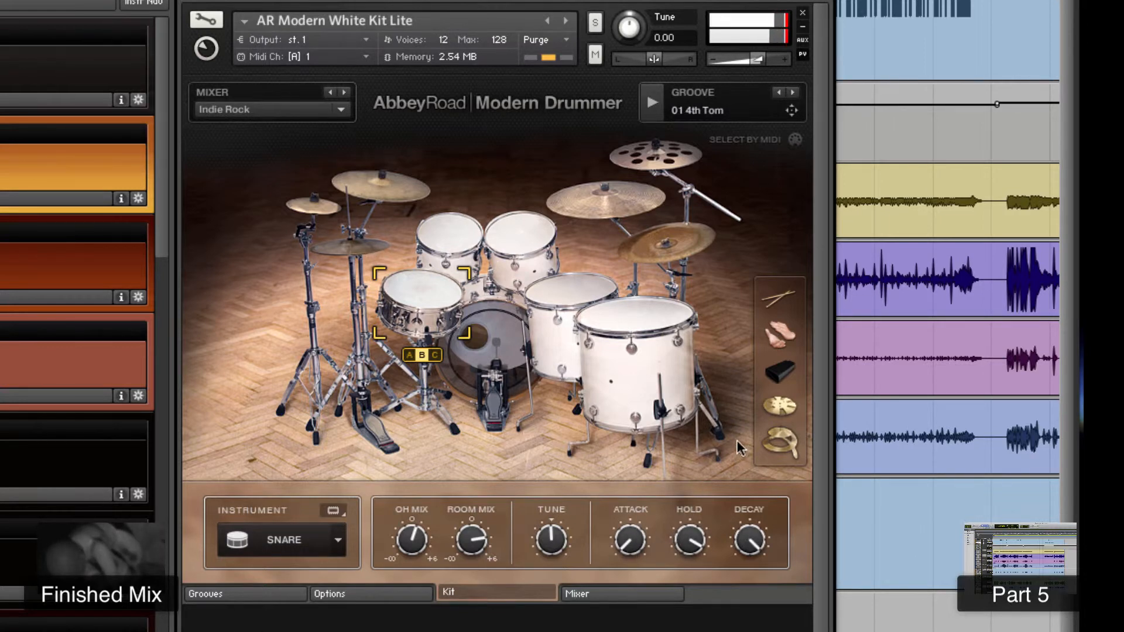
drag(704, 556, 741, 611)
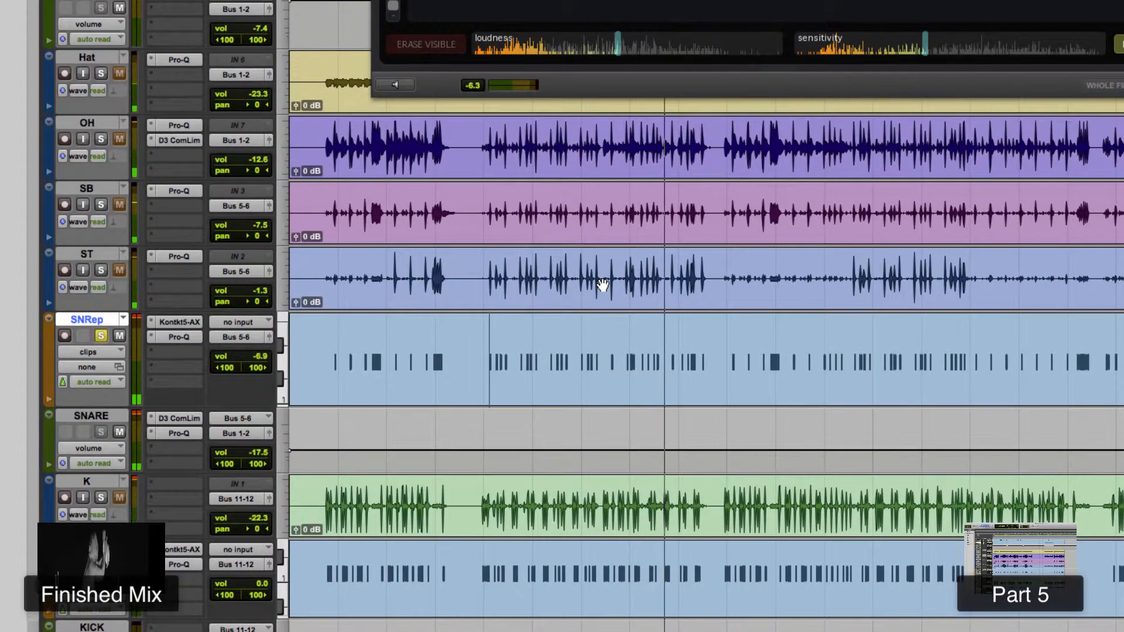
Step: Compare the ST mic with the SNRep replacement during playback by changing which one is soloed
key(space)
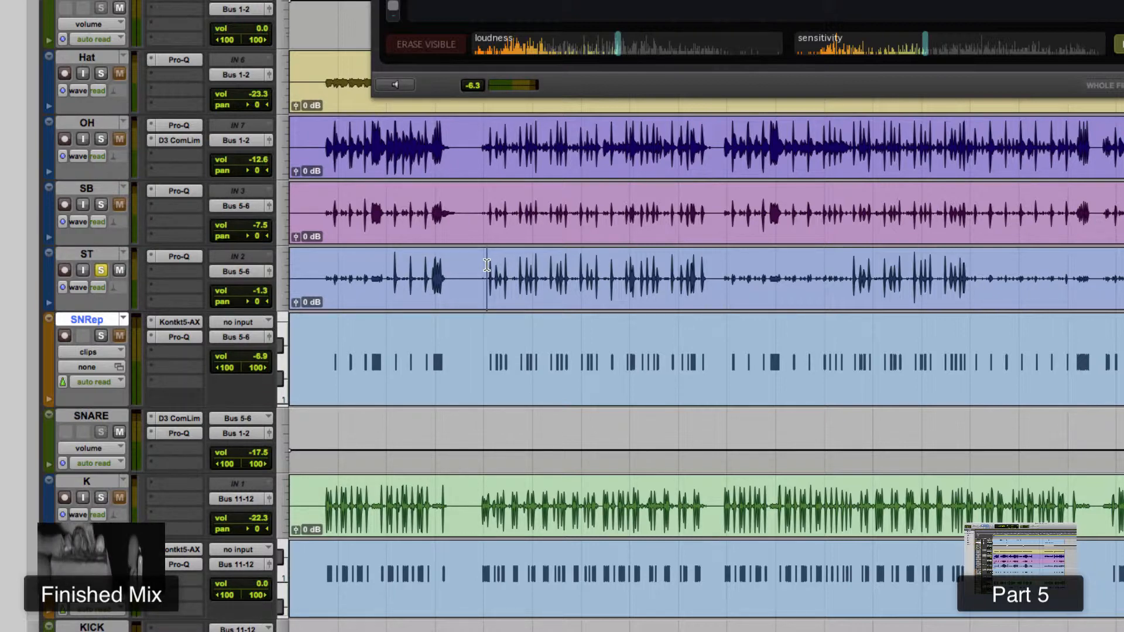
key(space)
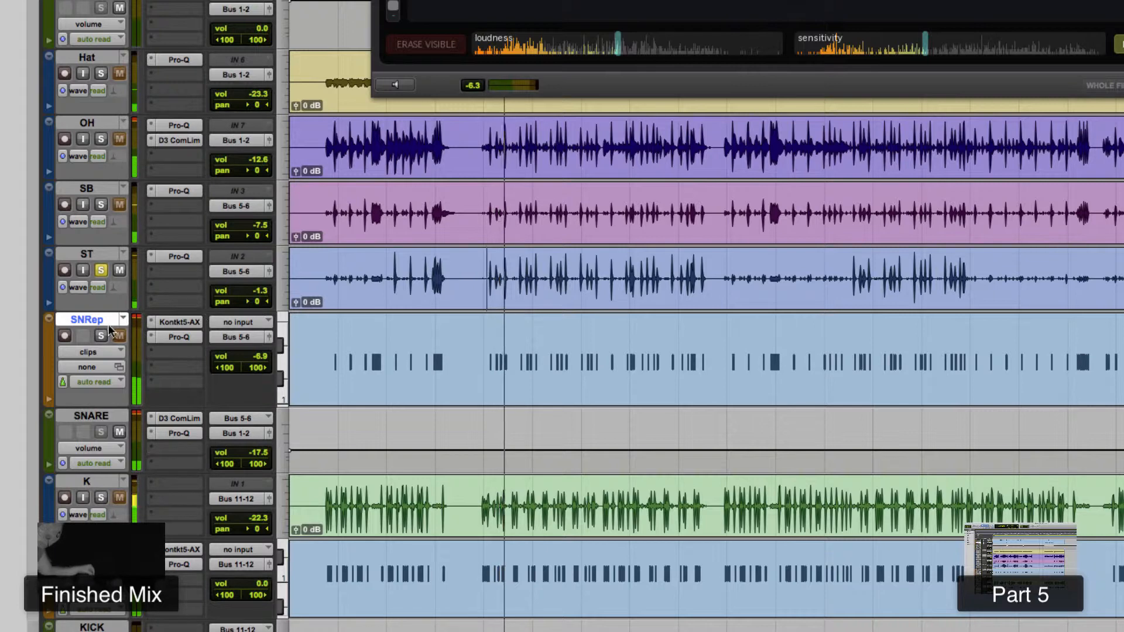
click(101, 335)
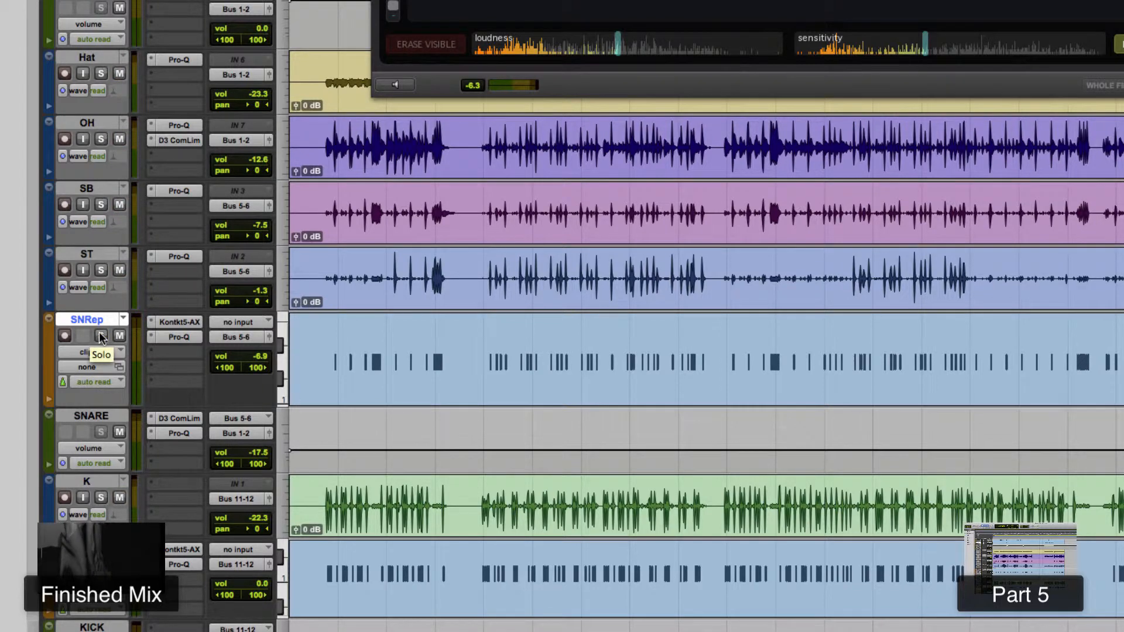
Step: Close the Massey DRT AudioSuite window and return to the full session overview
key(r)
key(r)
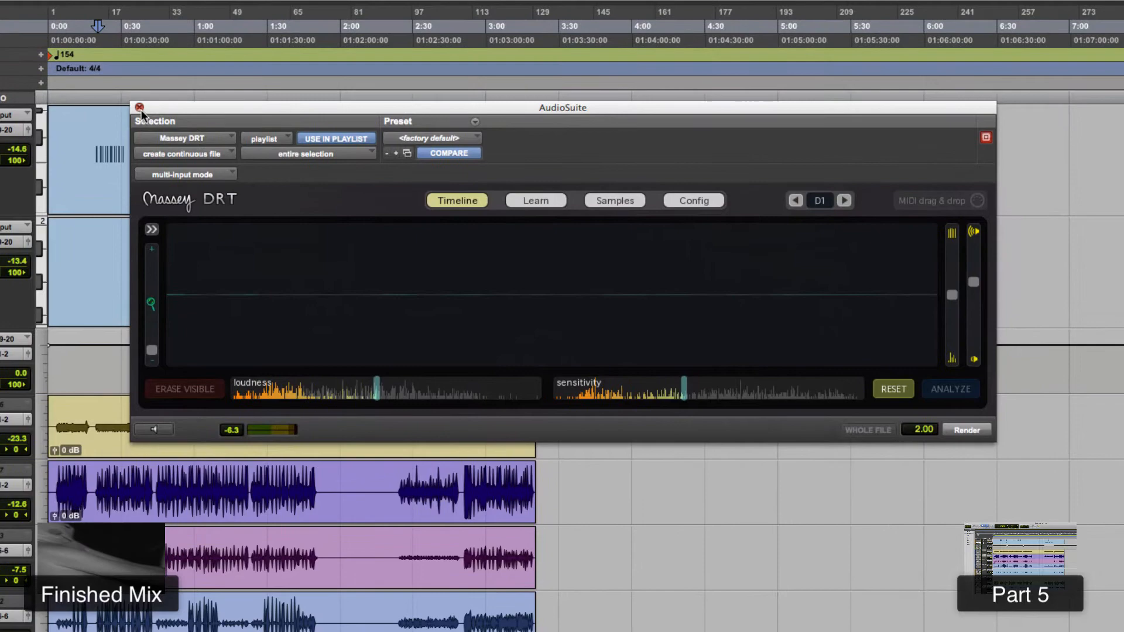
click(139, 107)
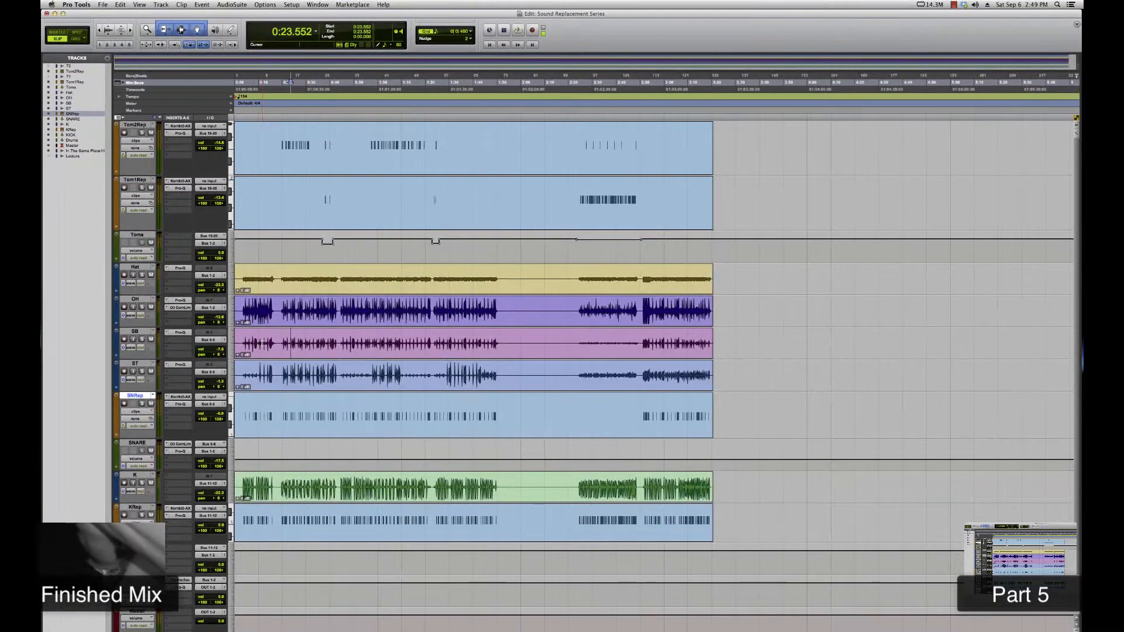
Step: Play back the session's opening with the stereo song track at the end of the track list soloed, then select the Tom1Rep track
scroll(181, 462, down, 2)
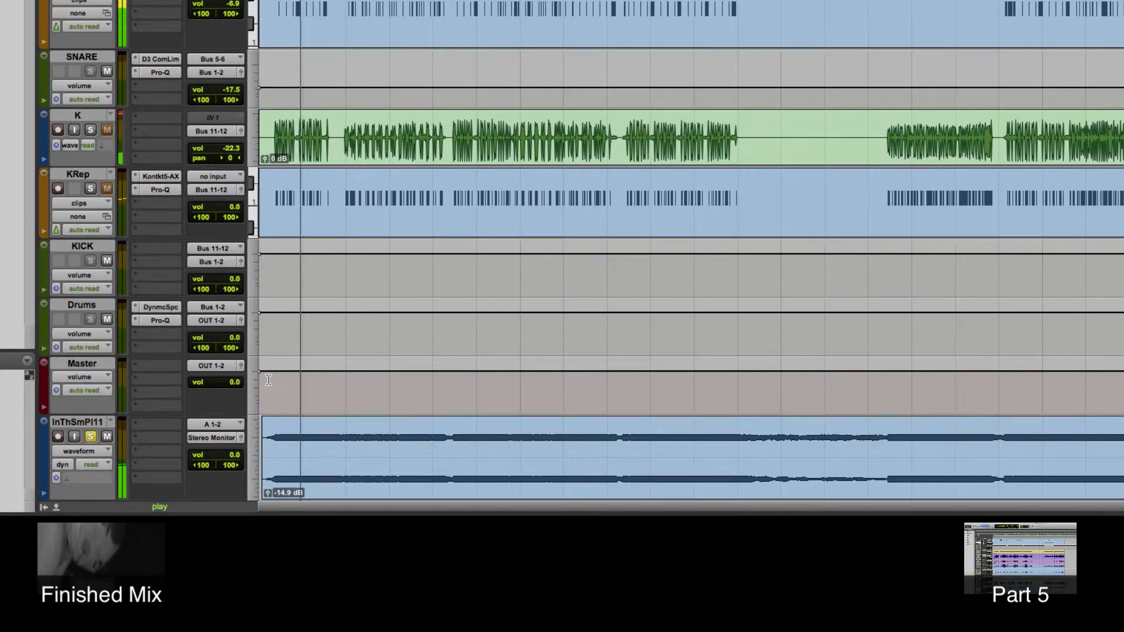
key(space)
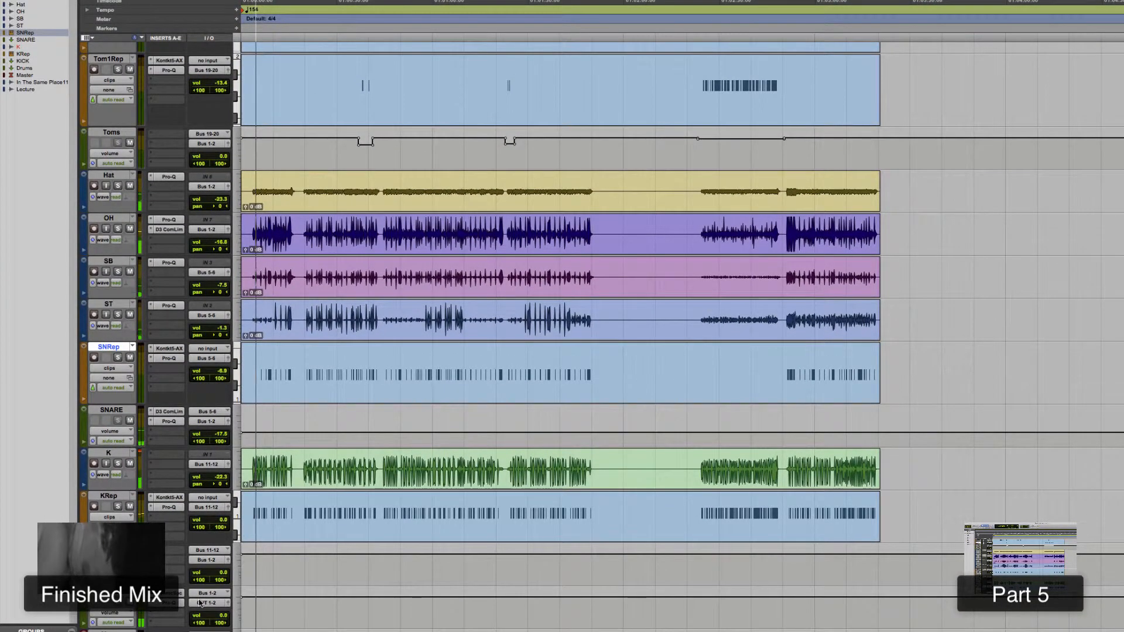
scroll(355, 544, up, 2)
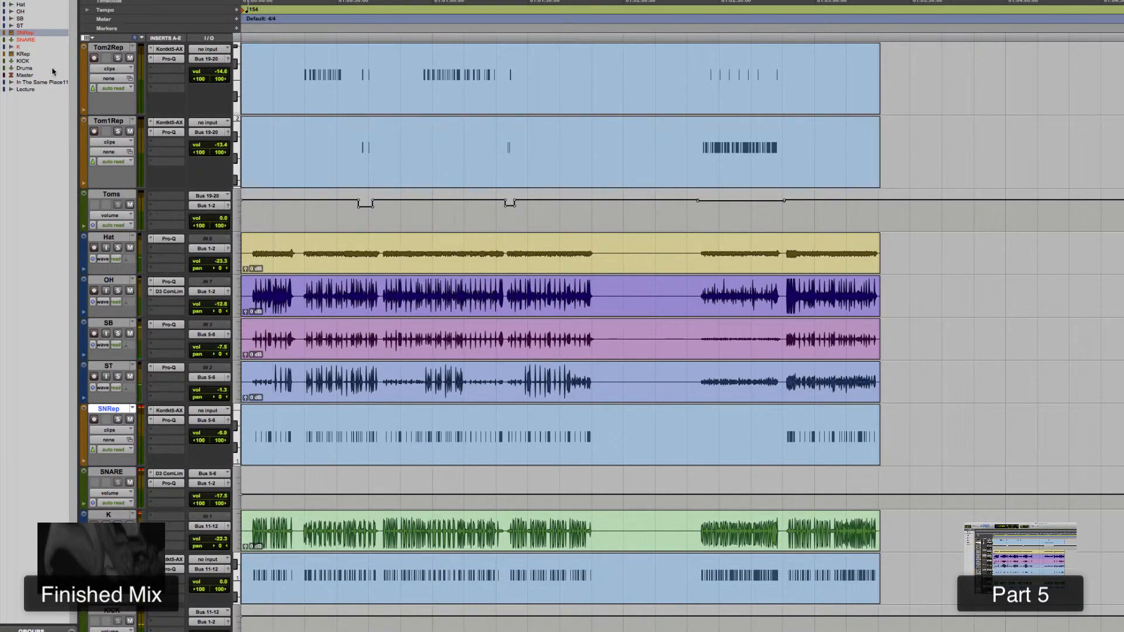
click(98, 120)
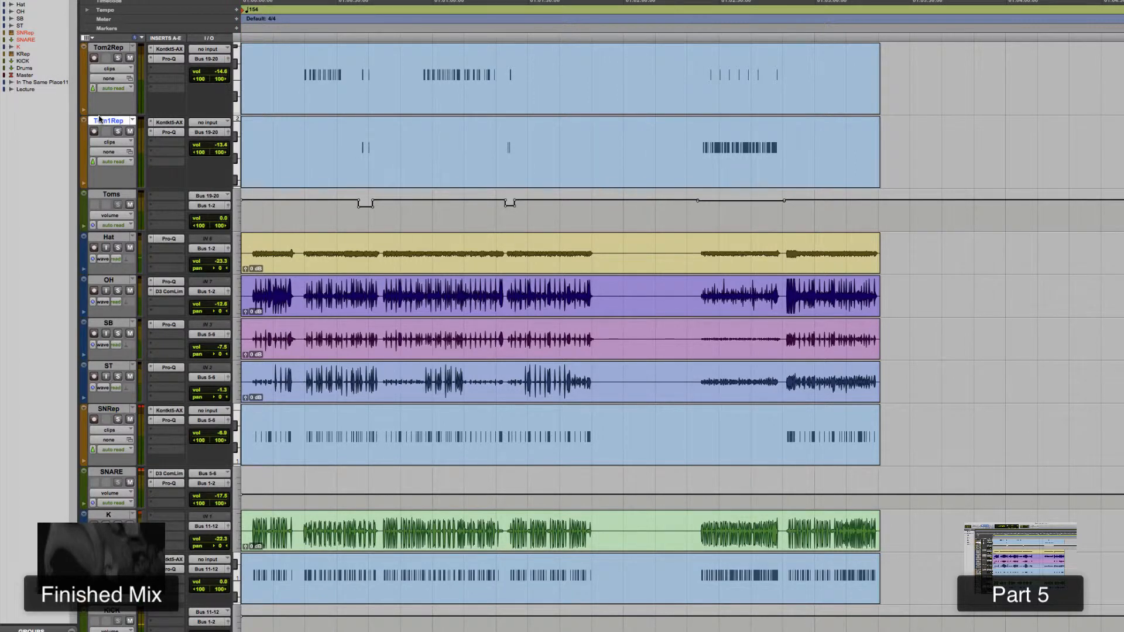
Step: Reduce the heights of the Tom2Rep and Tom1Rep tracks to compact rows
drag(98, 115, 102, 70)
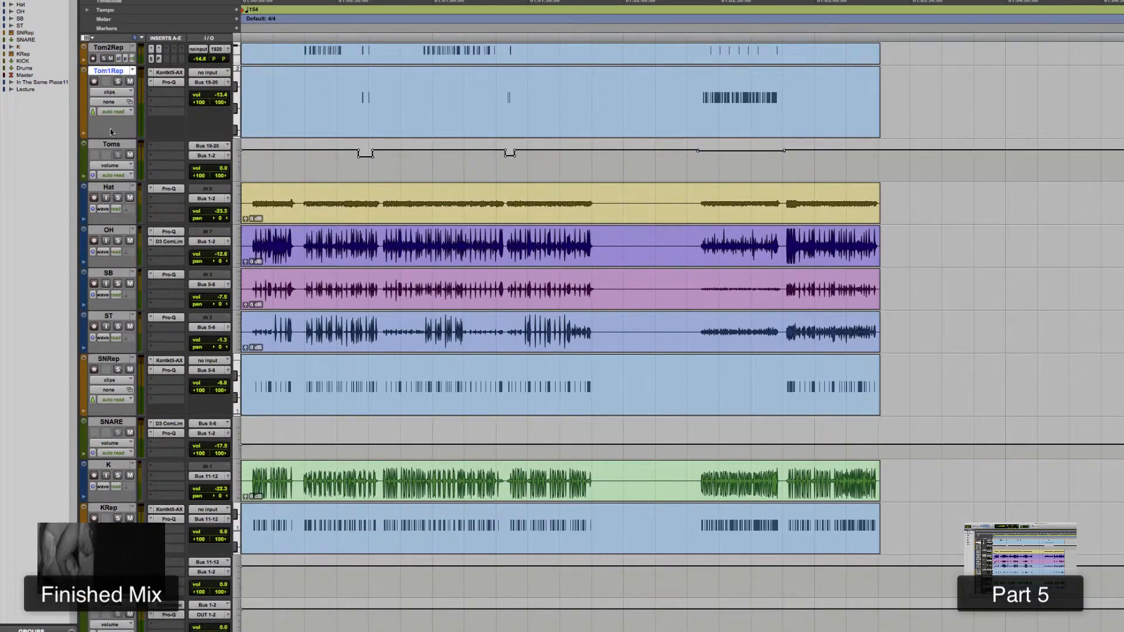
drag(111, 137, 114, 94)
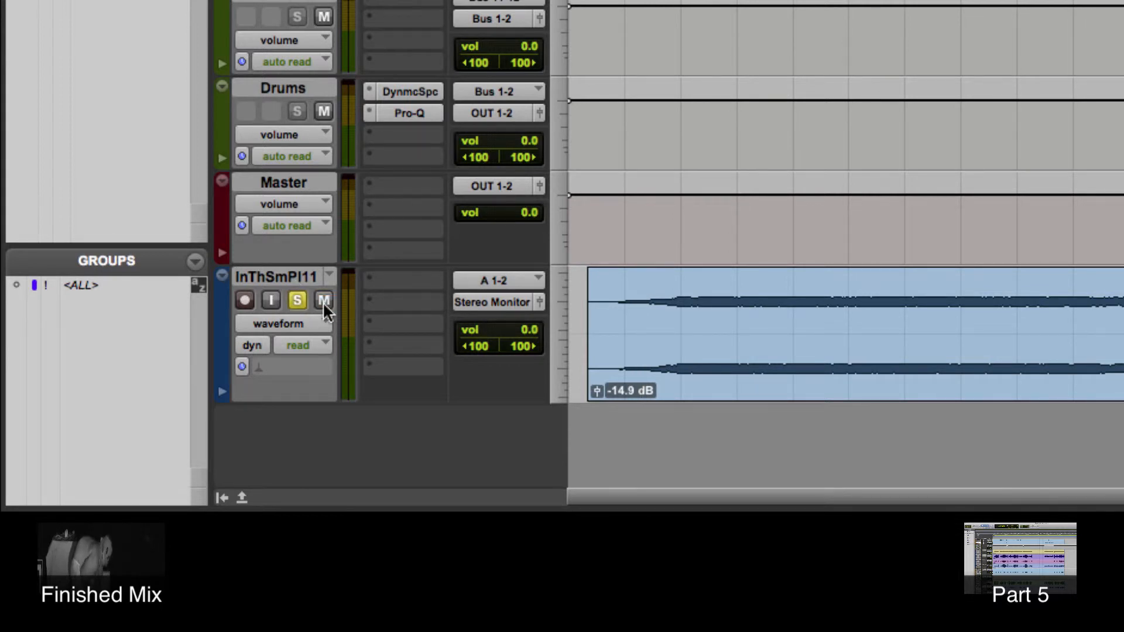
Step: Play back the soloed InThSmPl11 song track, then stop it, remove its solo and mute it
key(space)
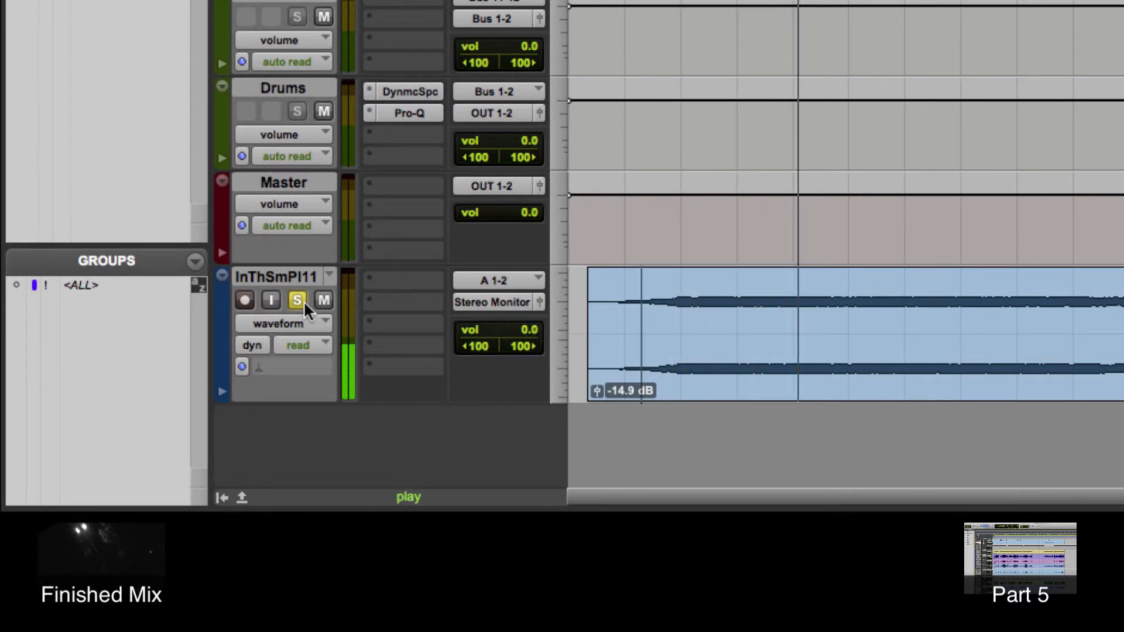
key(space)
click(297, 298)
click(322, 299)
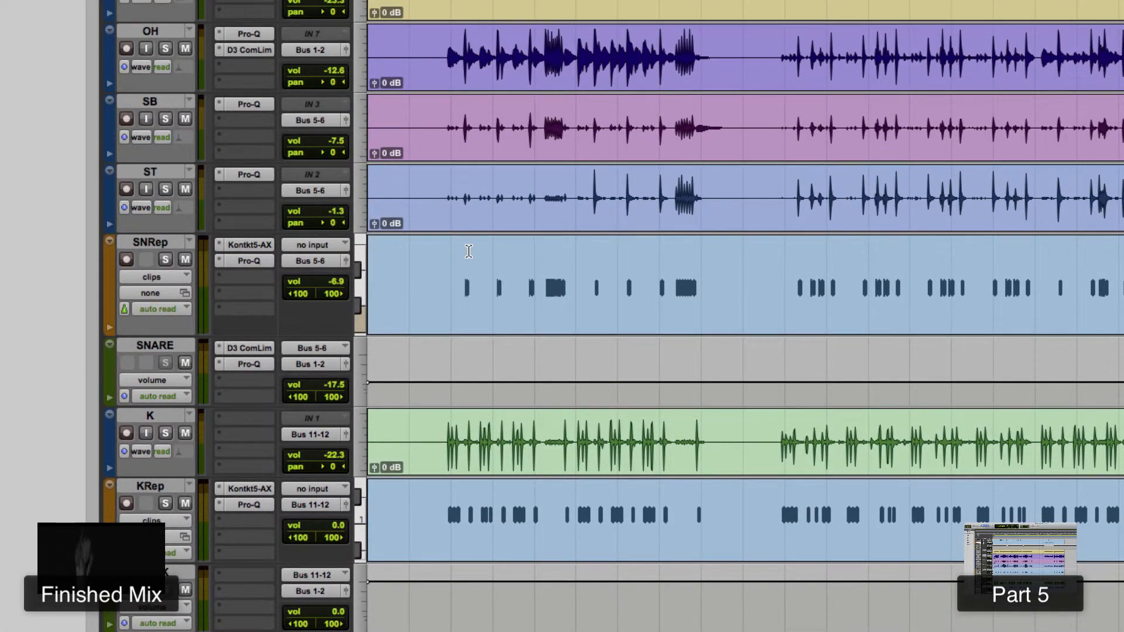
Step: Play back the replaced drums from the opening and from about 0:19, and compare them with the soloed song track
key(space)
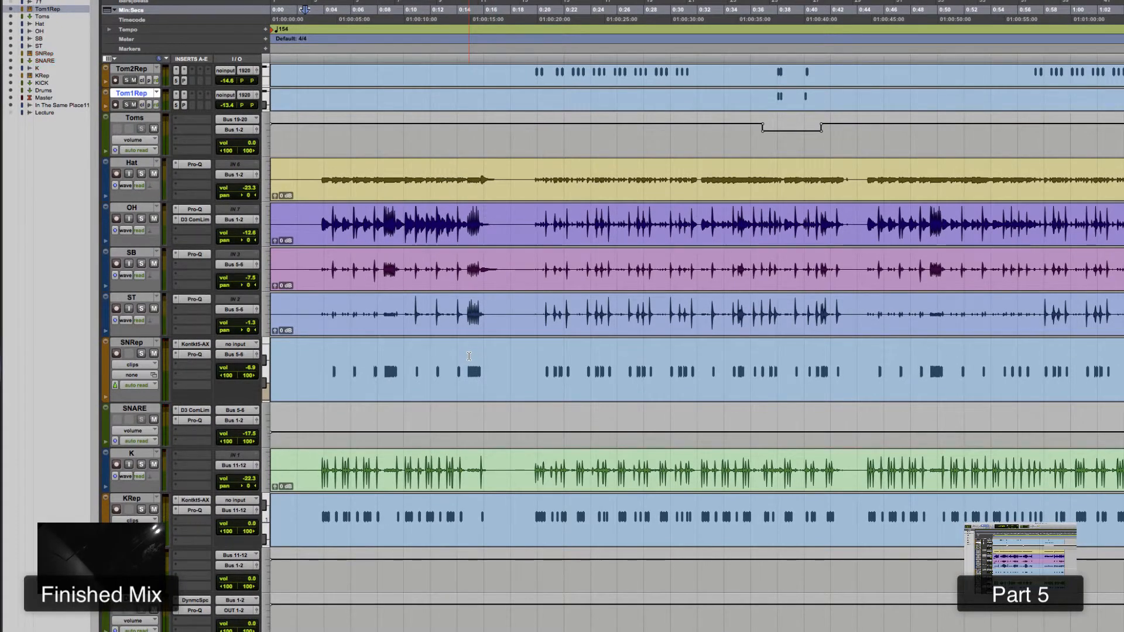
click(529, 73)
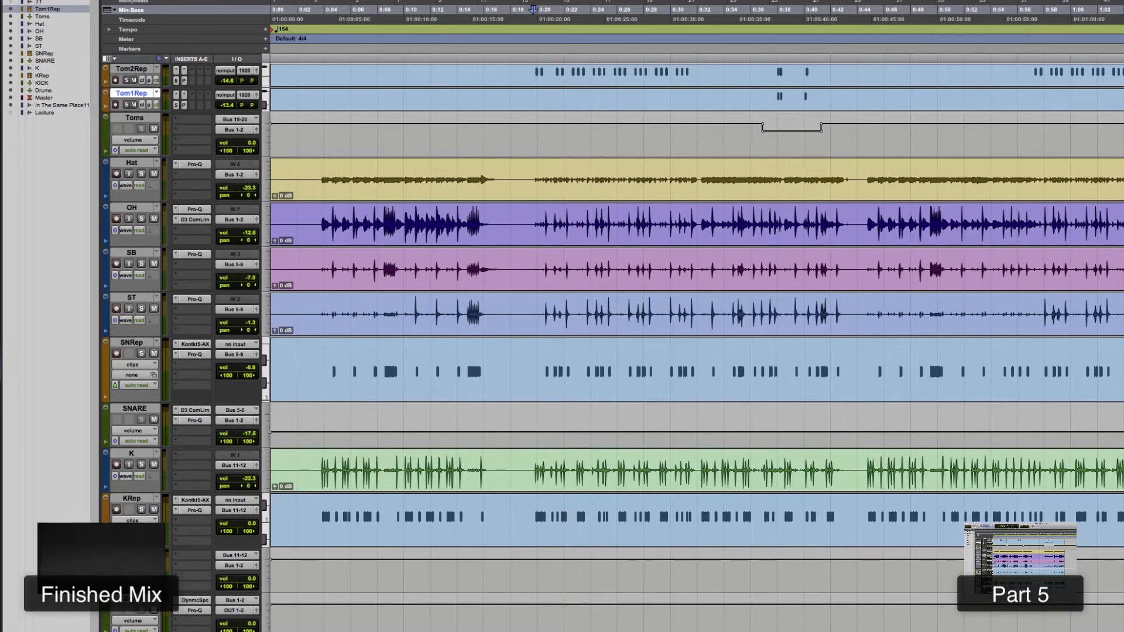
key(space)
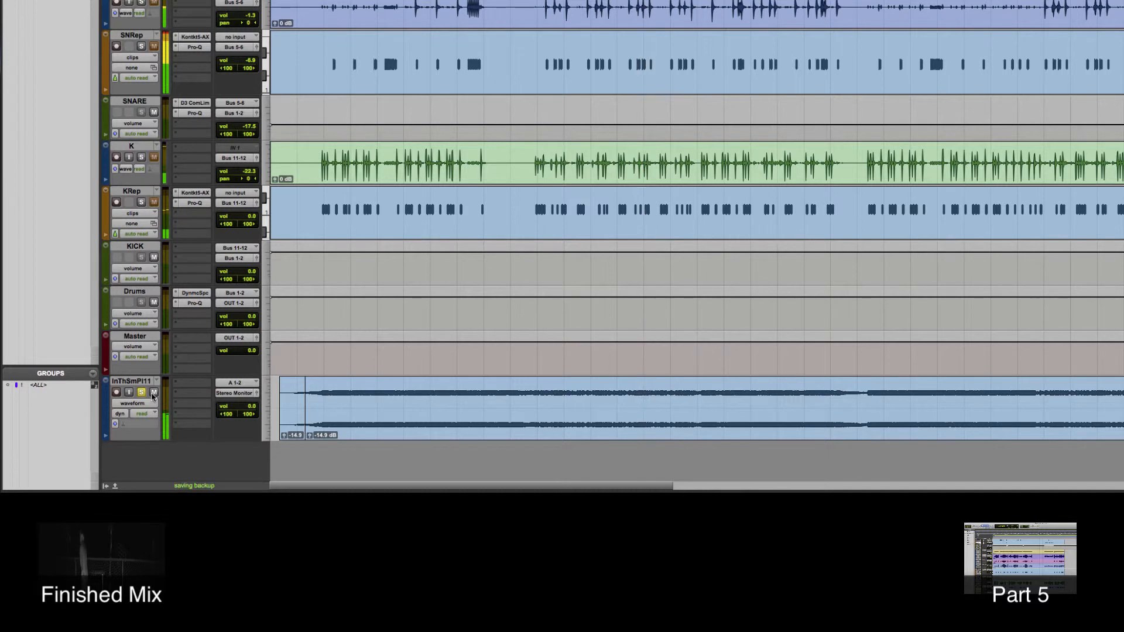
key(space)
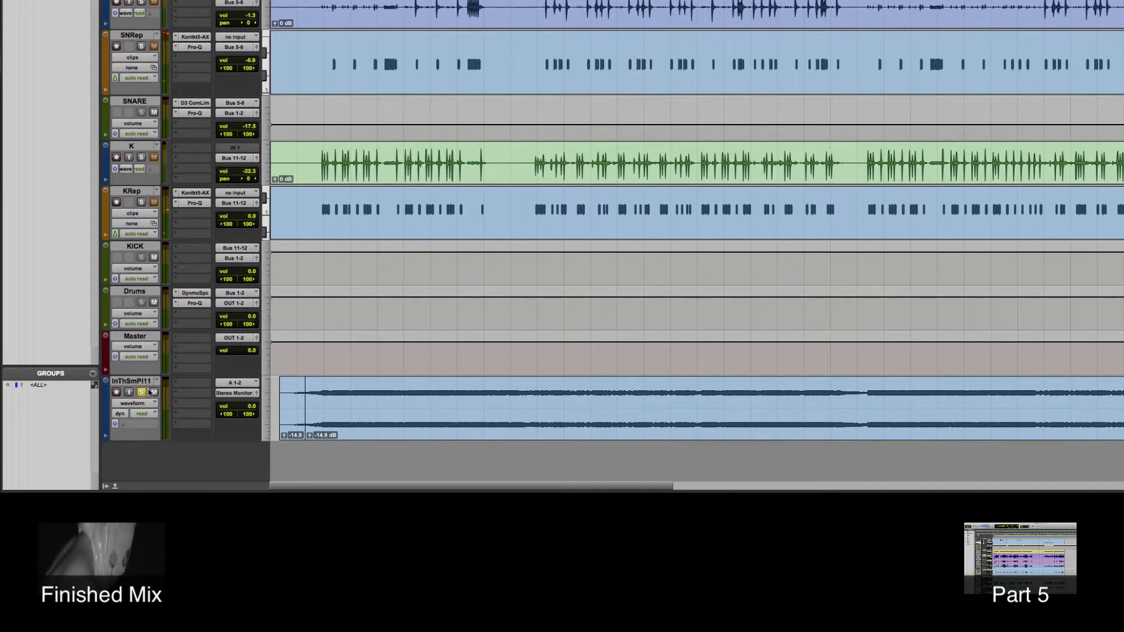
Step: Compare the replaced drums with the song mix across the session by changing the mutes on the KRep and song tracks
key(r)
key(r)
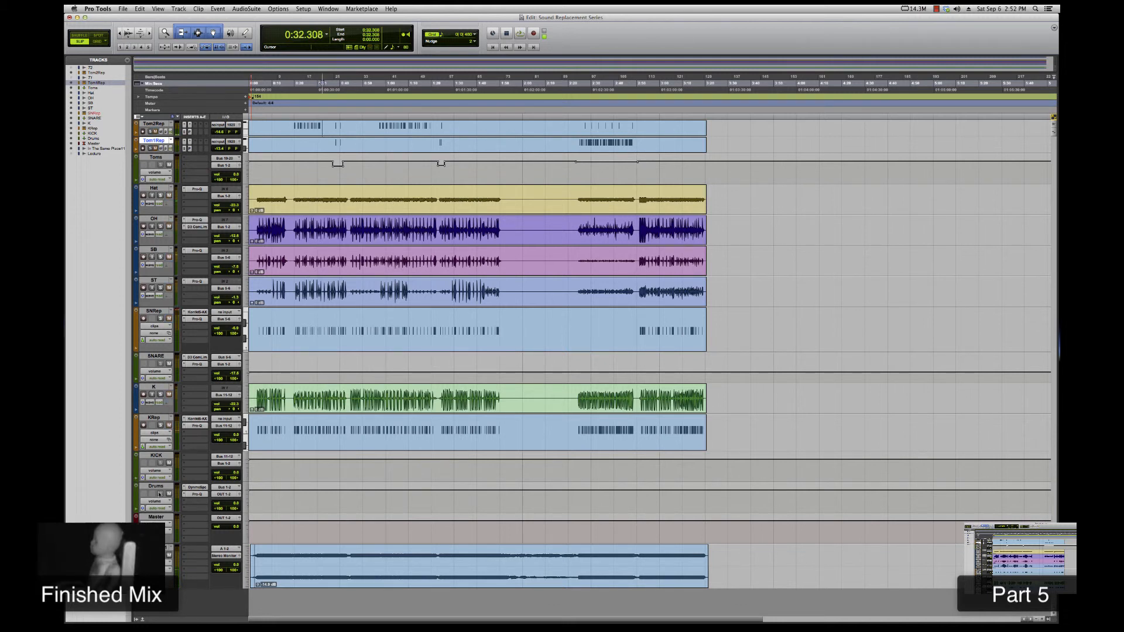
click(169, 426)
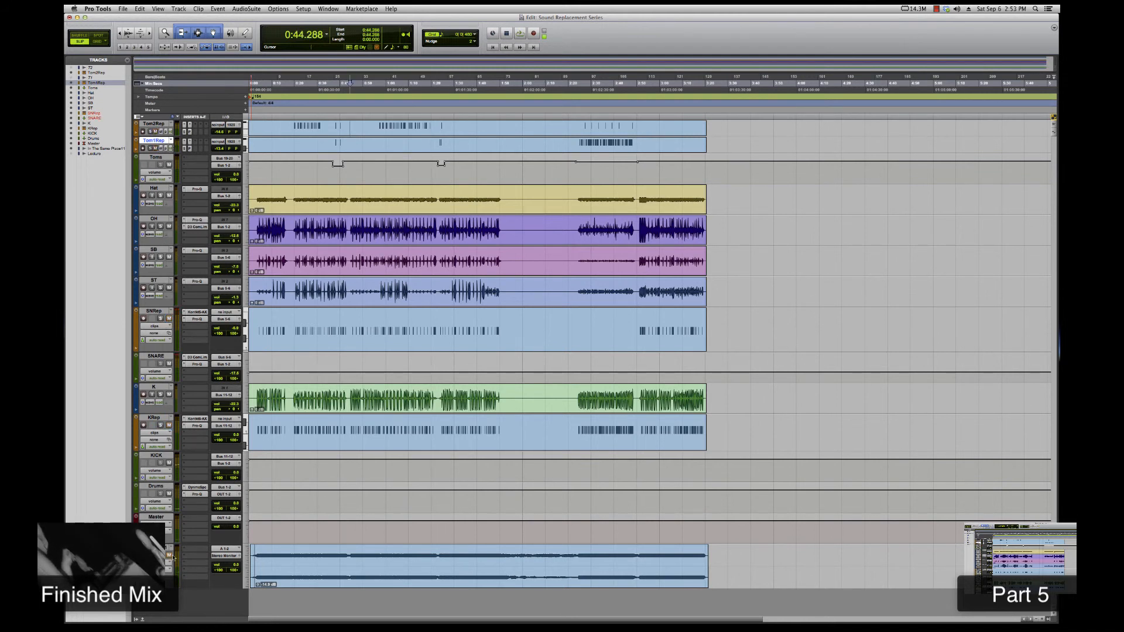
click(169, 555)
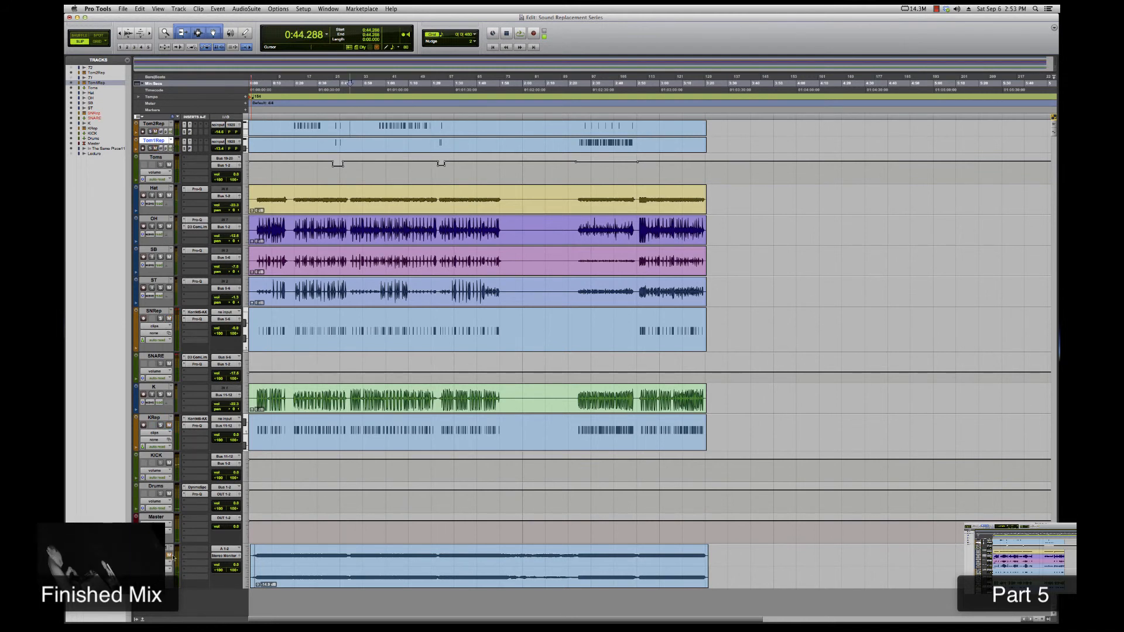